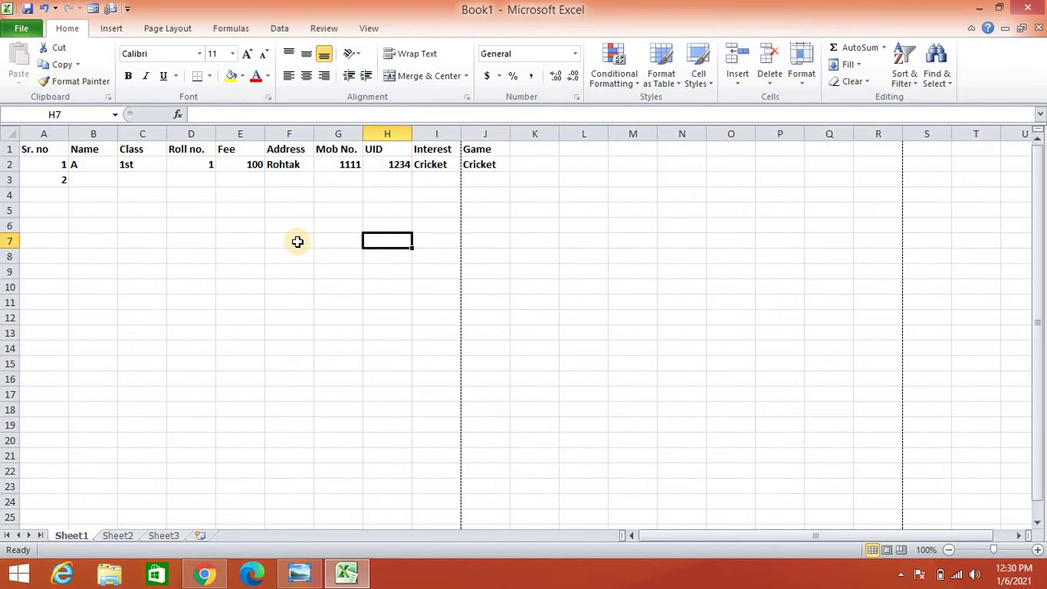
left_click(299, 241)
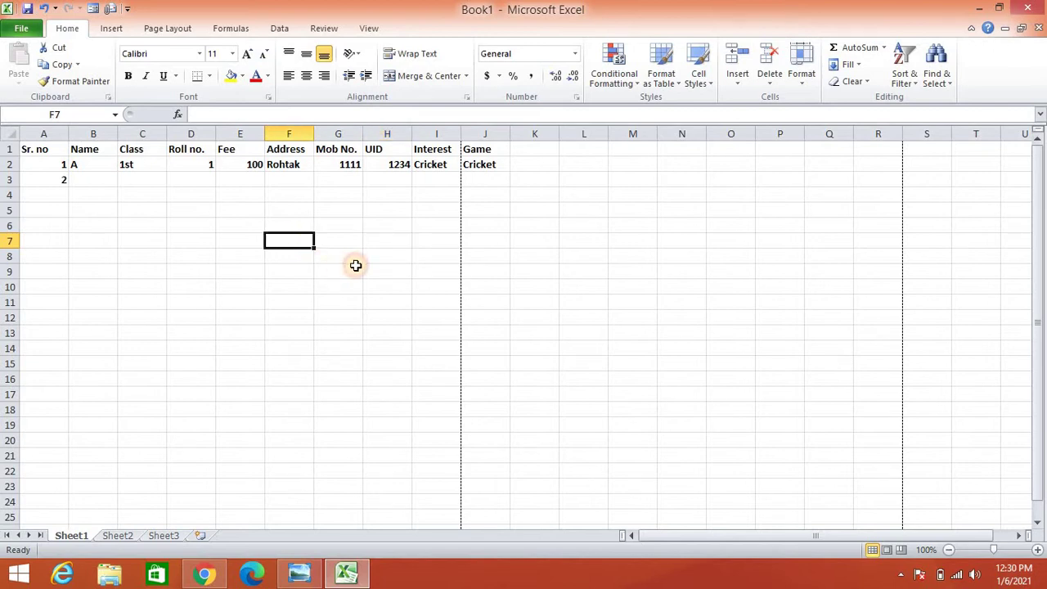
left_click(413, 273)
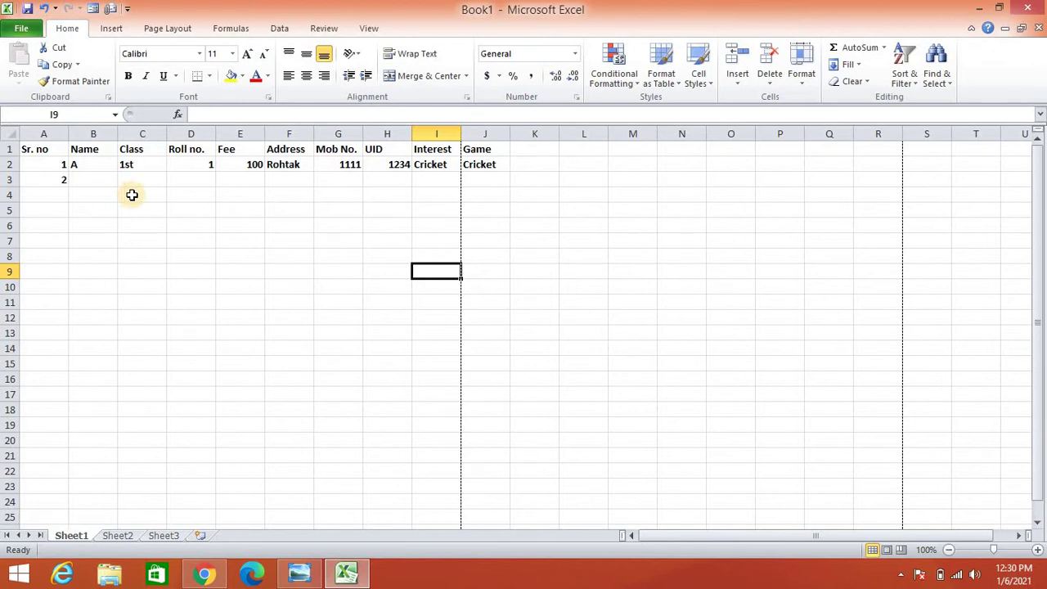
left_click(133, 195)
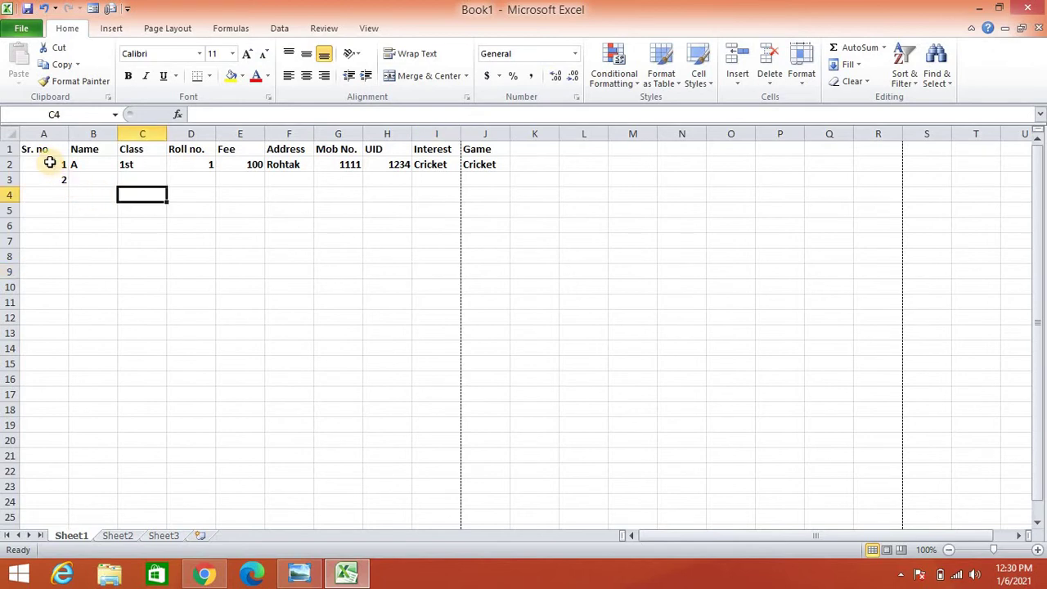
left_click(50, 162)
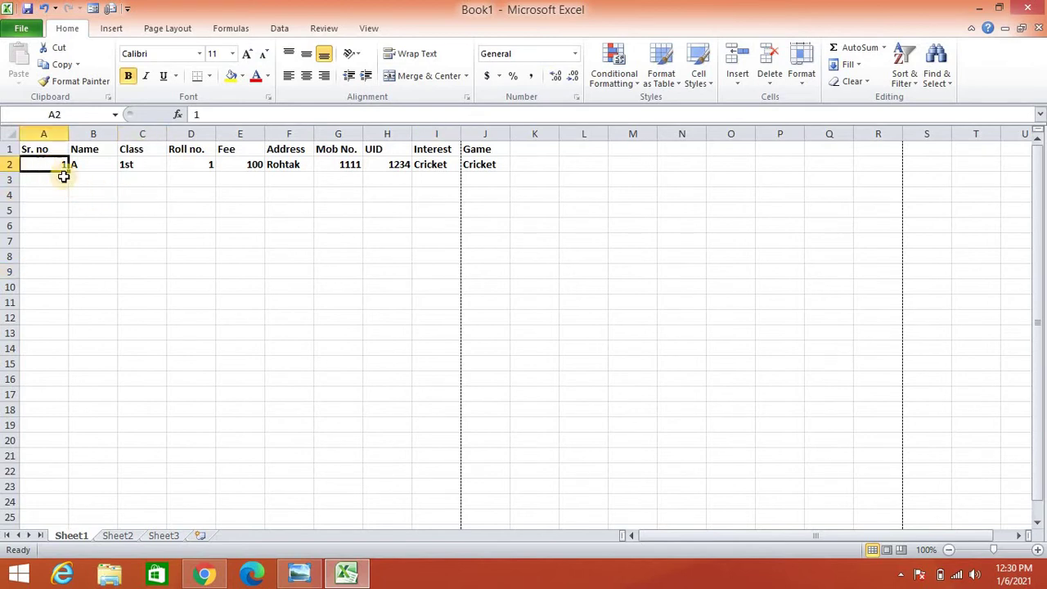
left_click(117, 211)
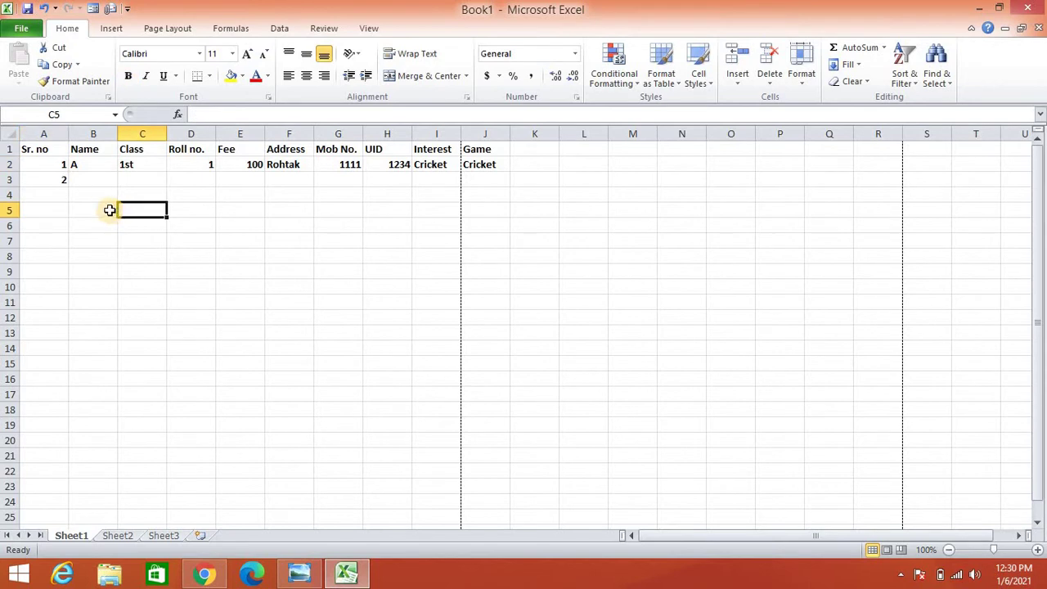
- Extend the Sr. no series from cells A2:A3 down to A21 so it numbers the rows 1 to 20
left_click(55, 163)
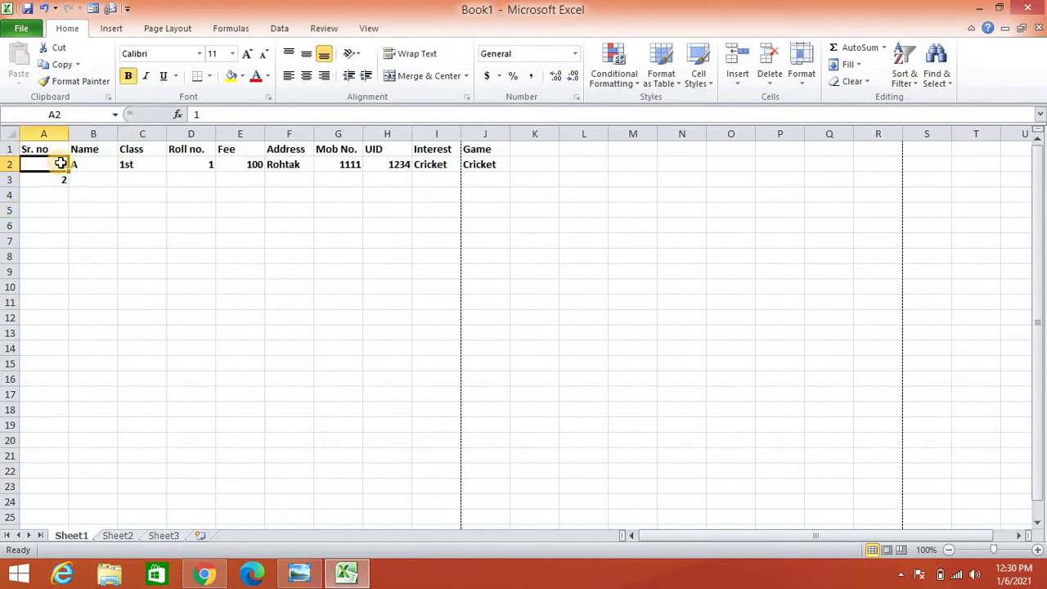
left_click(52, 178)
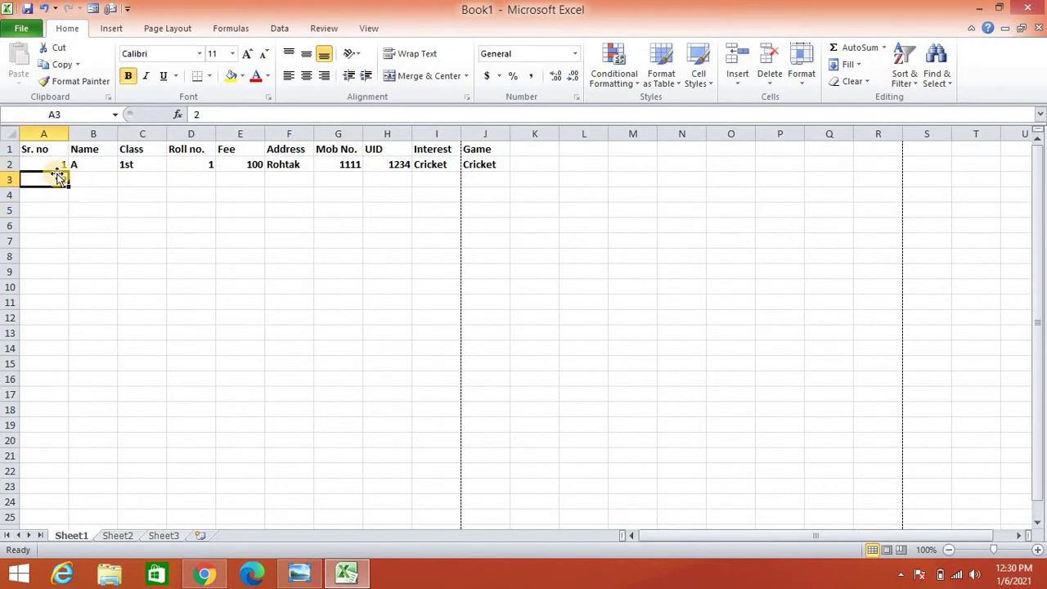
left_click_drag(51, 163, 61, 182)
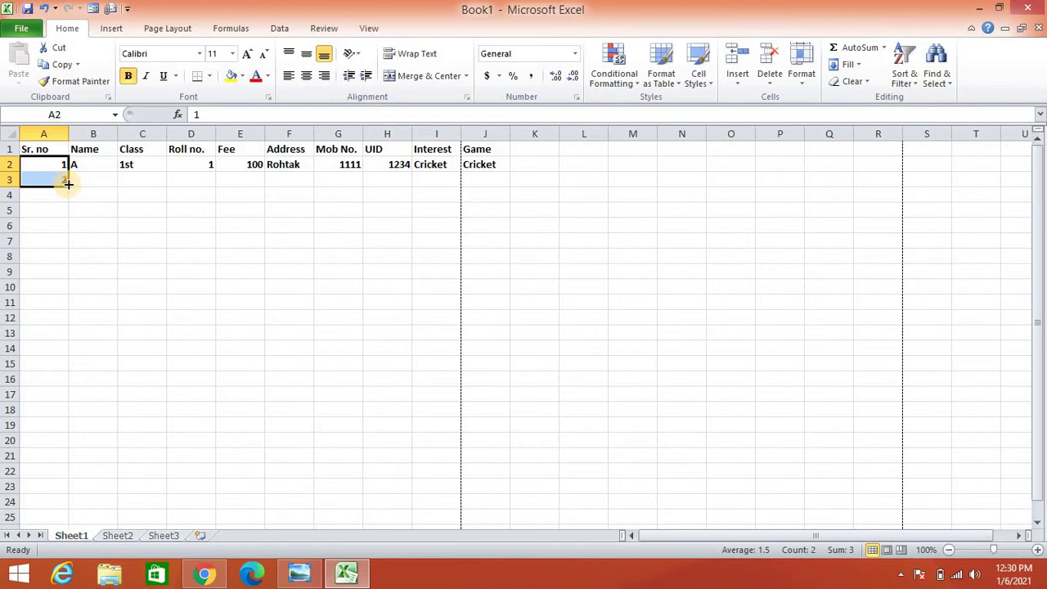
left_click_drag(68, 184, 64, 446)
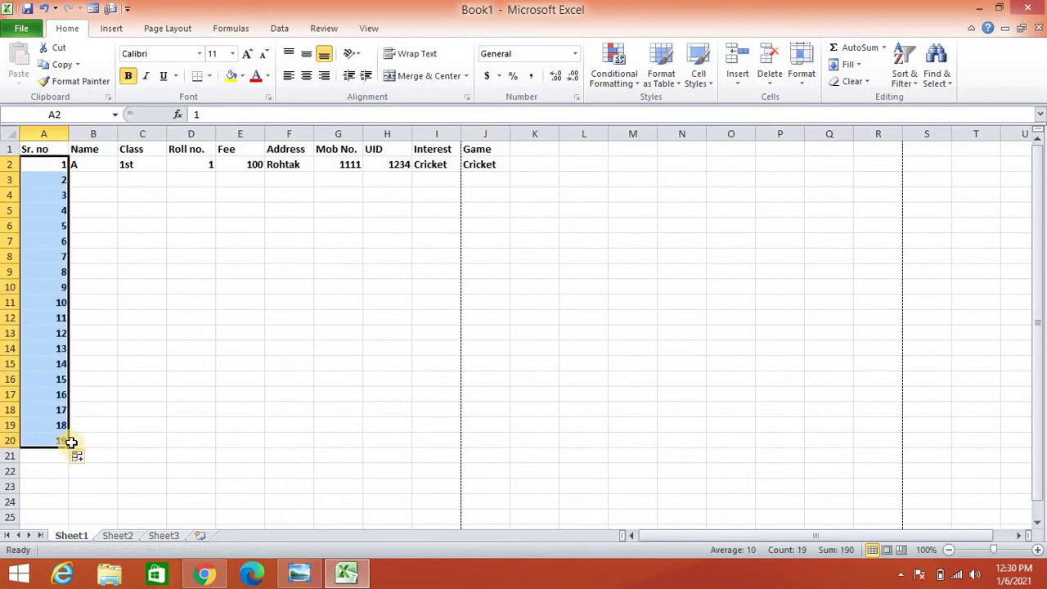
left_click_drag(66, 444, 70, 456)
left_click(172, 455)
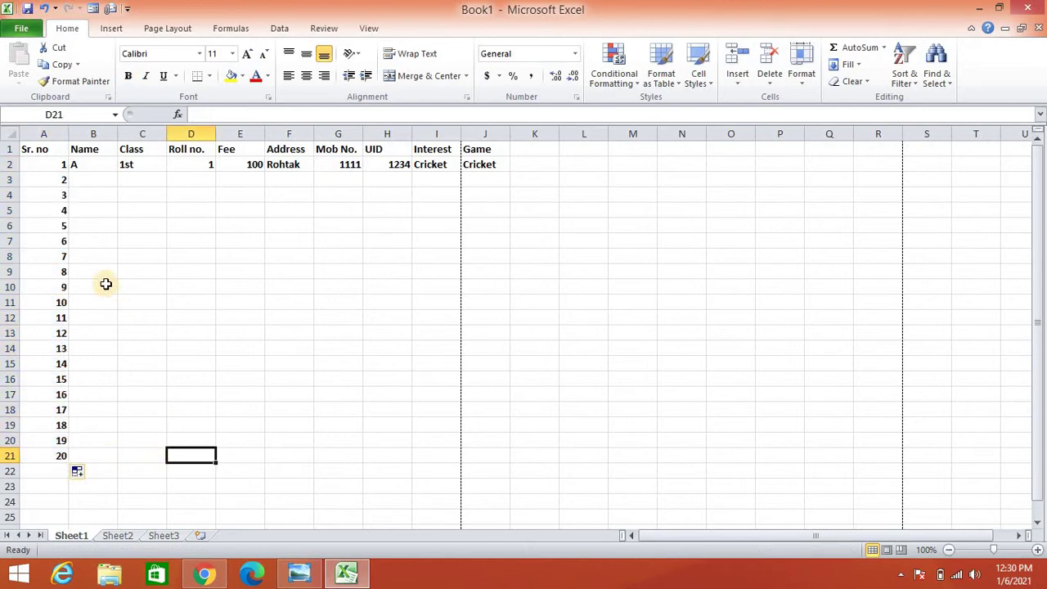
- Fill the Class series down from C2 to C21, running from 1st to 20th
left_click(86, 168)
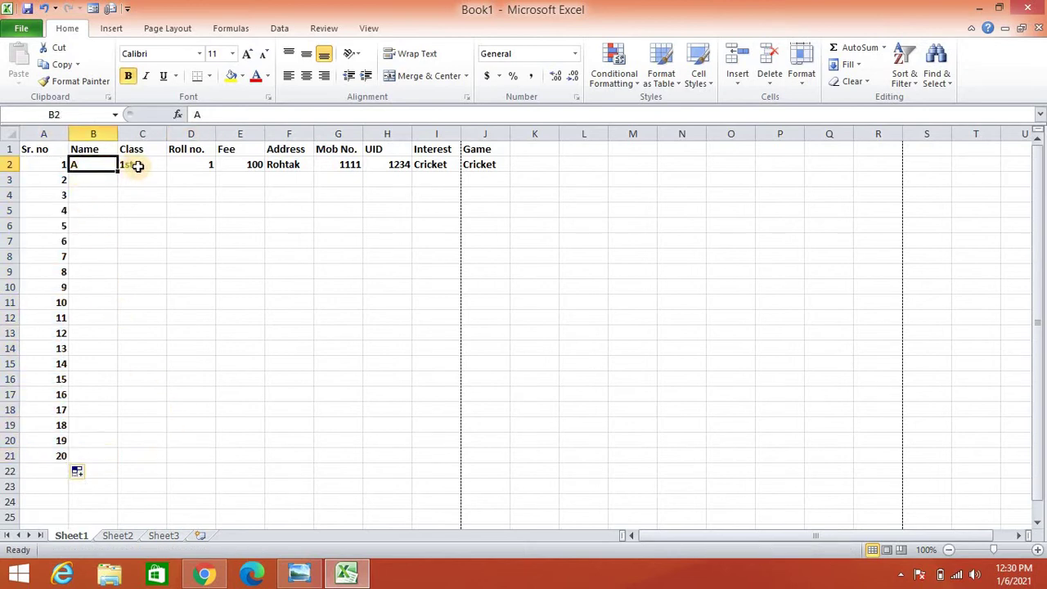
left_click(146, 166)
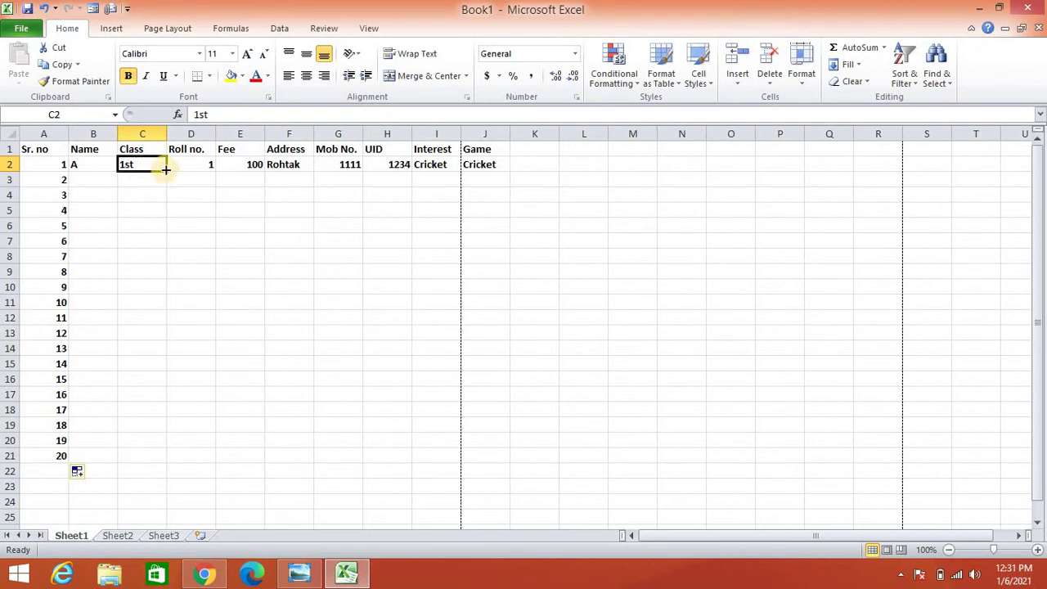
left_click_drag(167, 175, 166, 467)
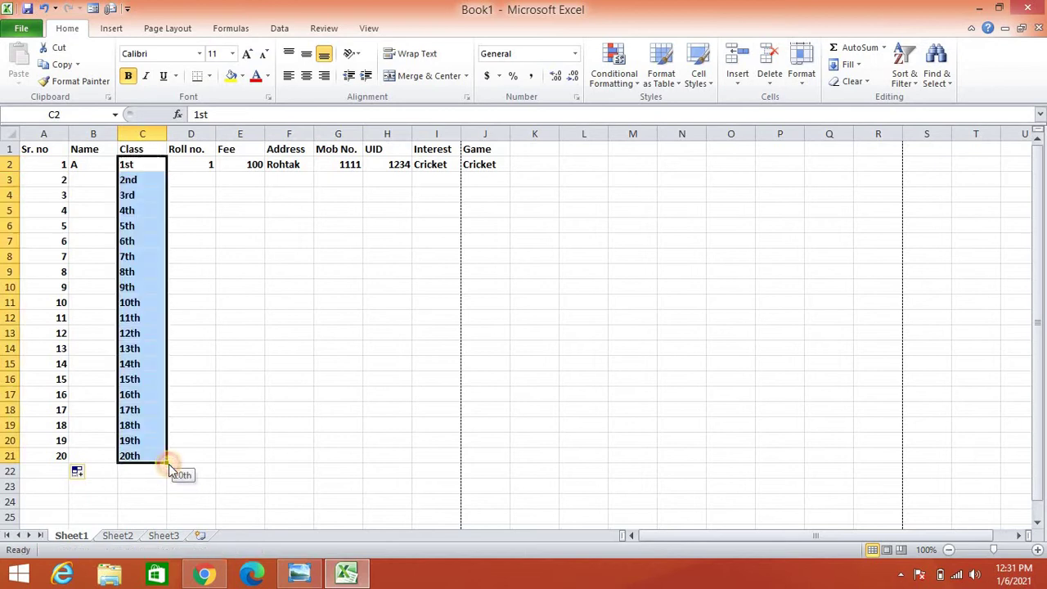
left_click(390, 442)
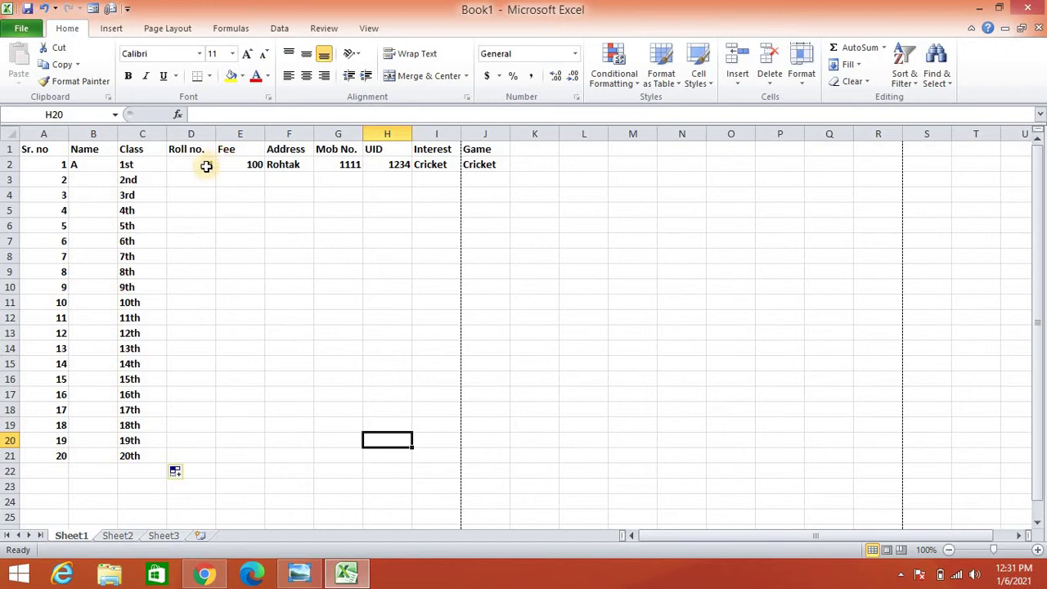
- Copy the row 2 entries of the Roll no. through Game columns (D2:J2) down to row 21
left_click_drag(206, 166, 498, 455)
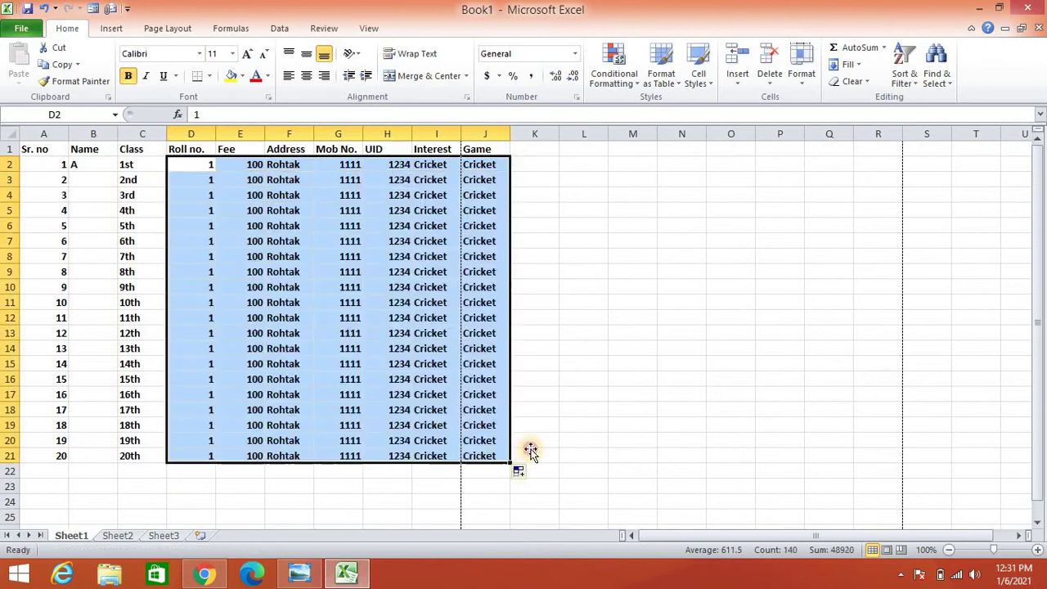
left_click(664, 396)
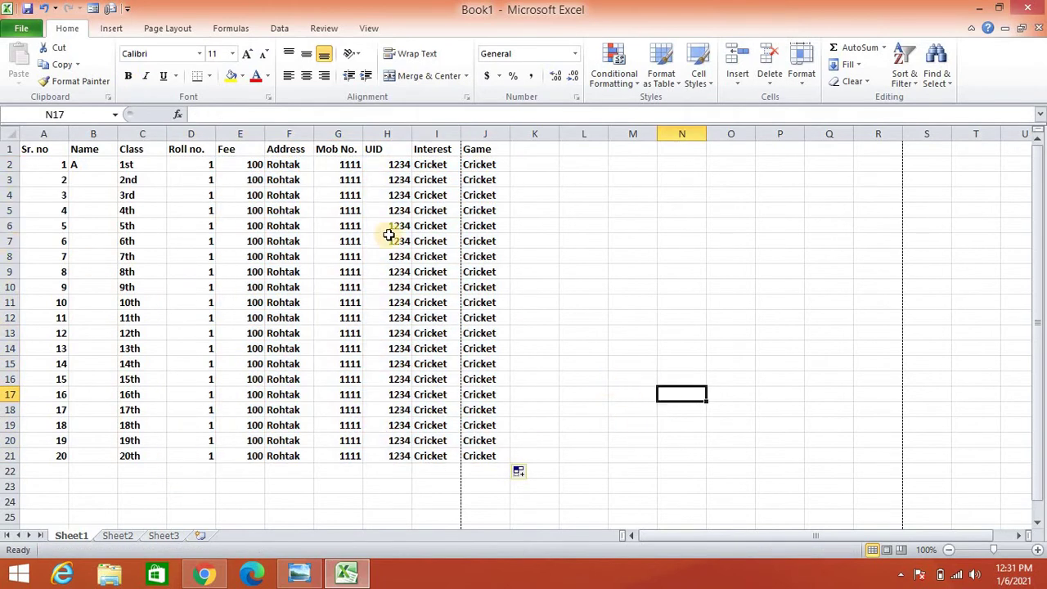
left_click(188, 198)
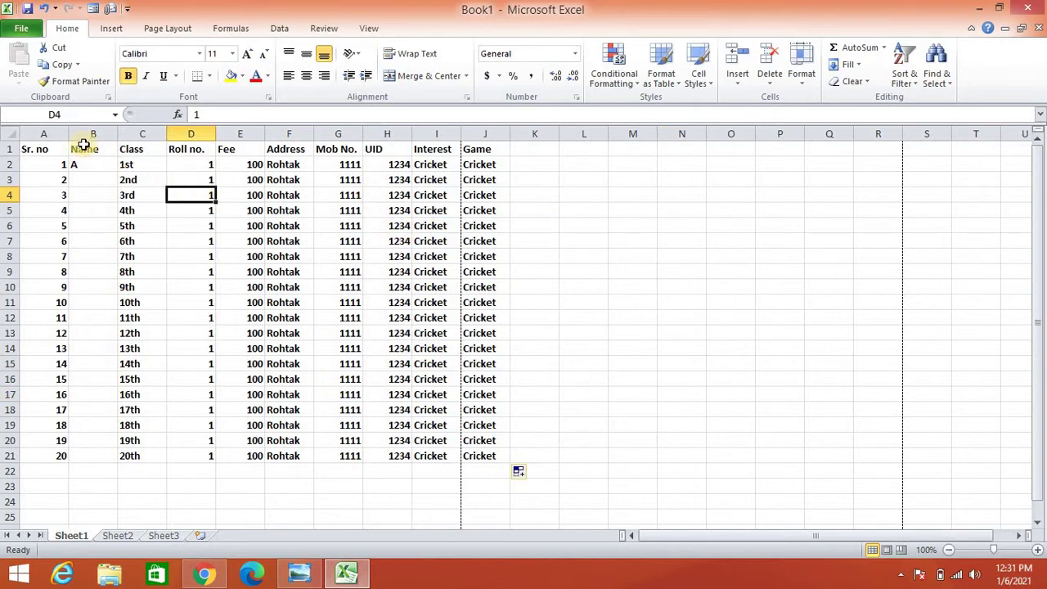
left_click_drag(57, 149, 488, 455)
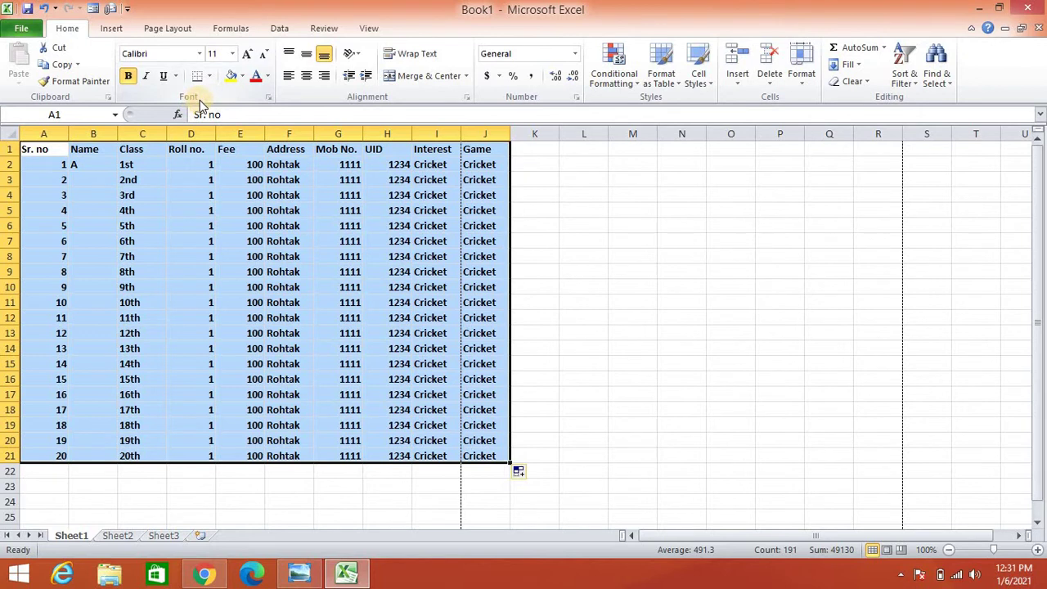
- Enter the note "Border option is available in Font column" in cell N8
left_click(670, 253)
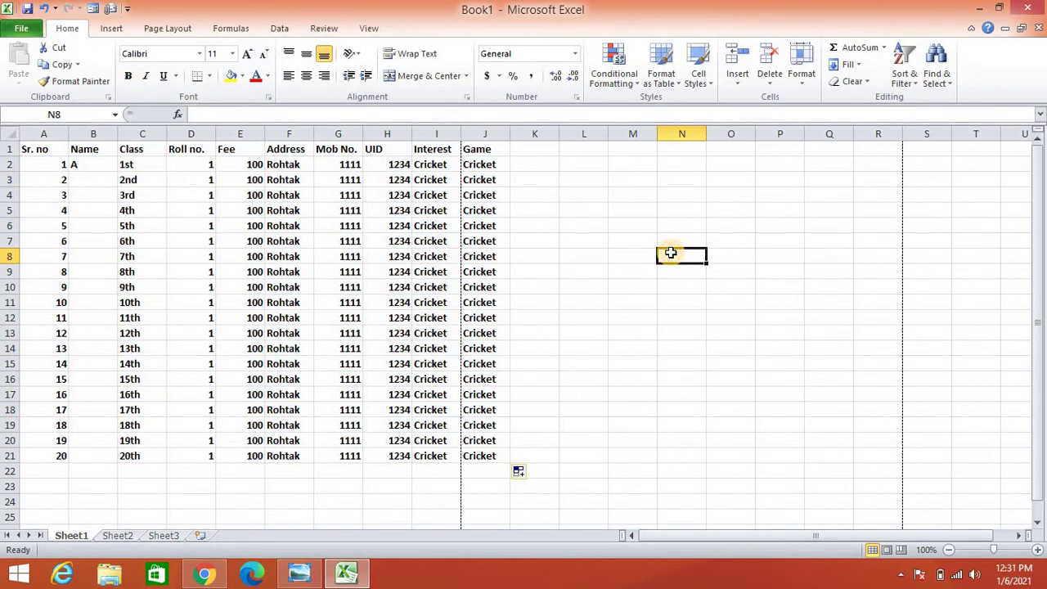
type("Border")
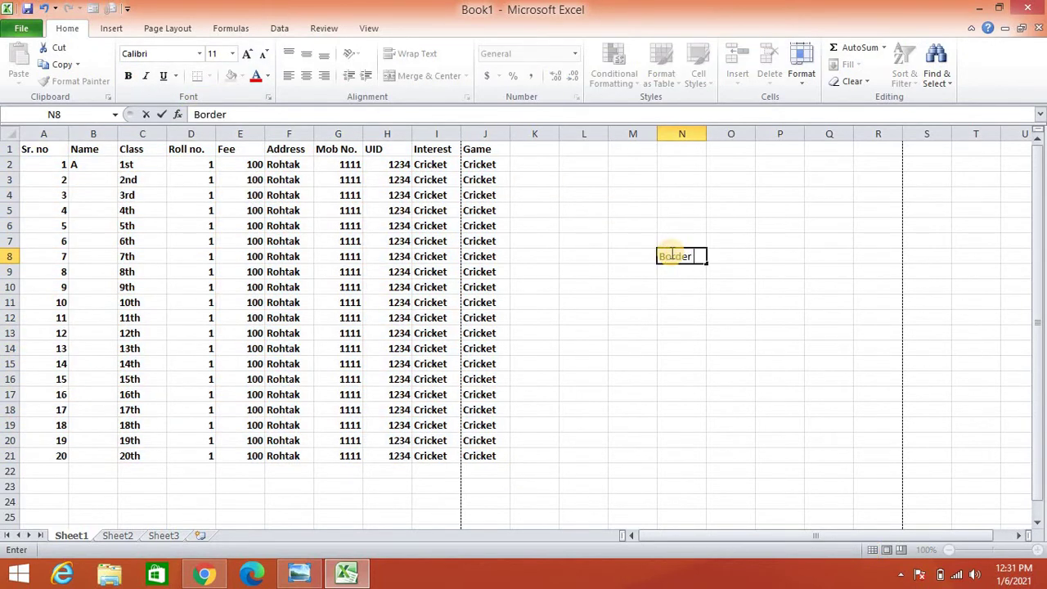
type(" option in")
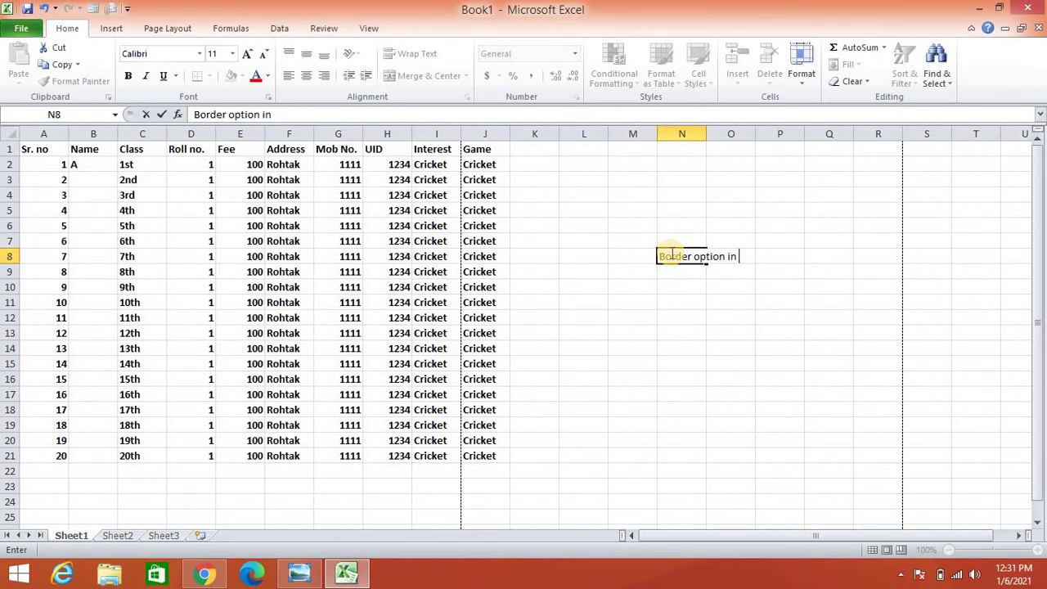
key("BackSpace")
key("BackSpace")
type("s ab")
key("BackSpace")
type("vailable in ")
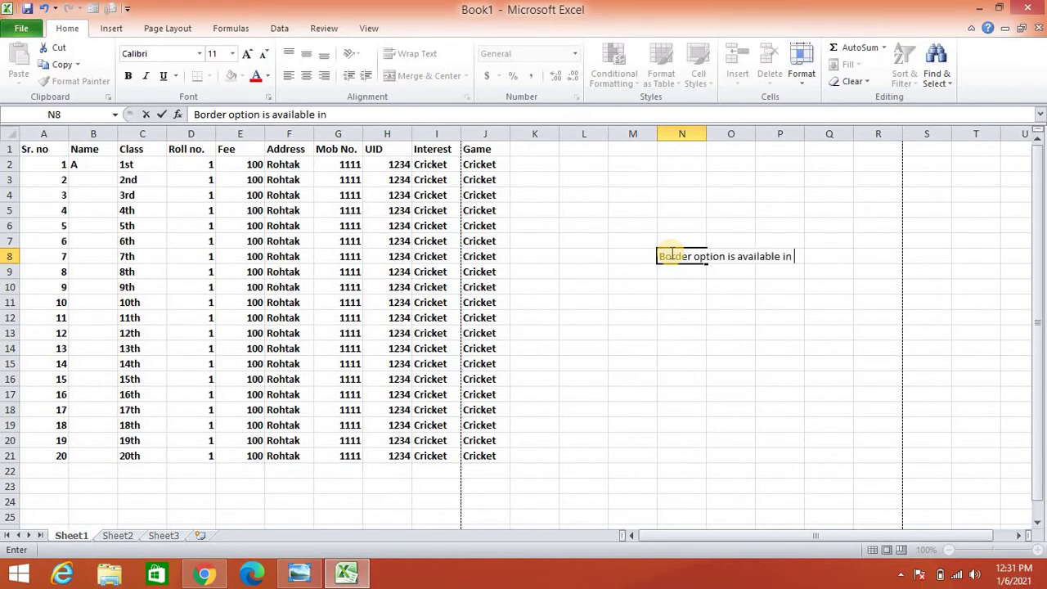
type("Font colu")
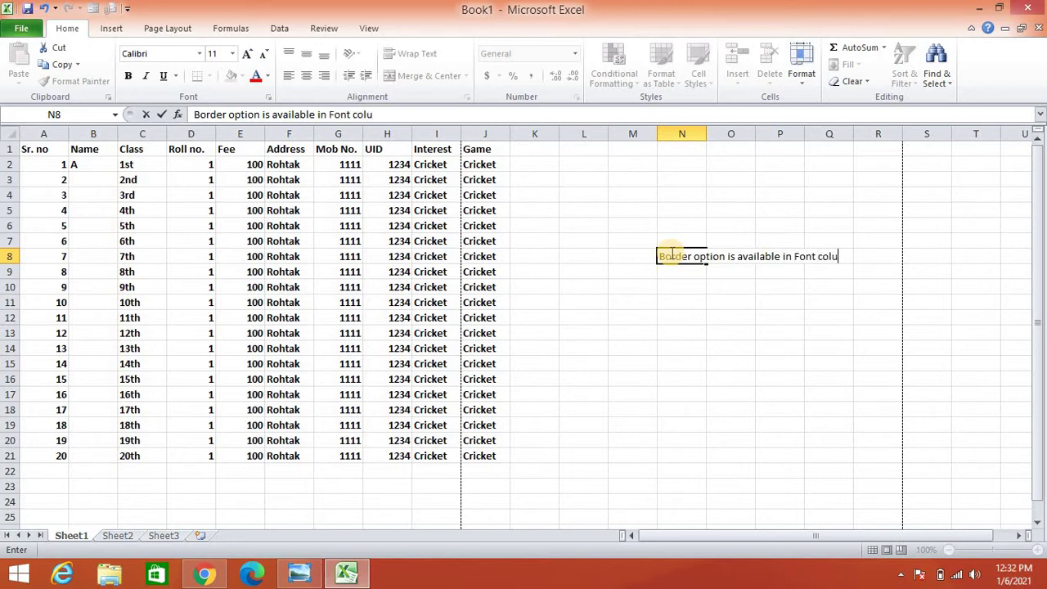
type("mn")
left_click(700, 287)
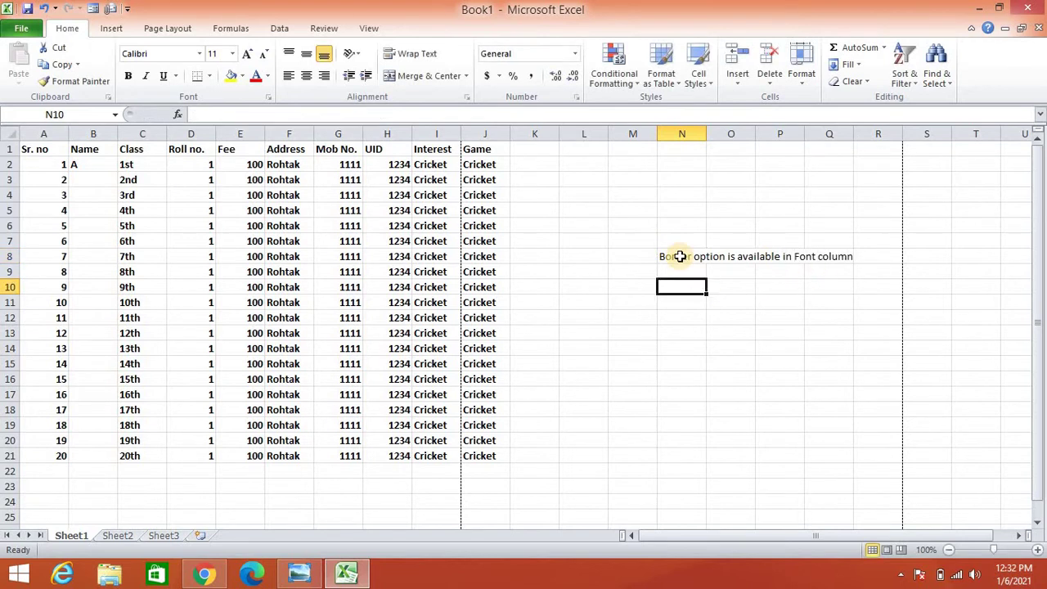
left_click(679, 256)
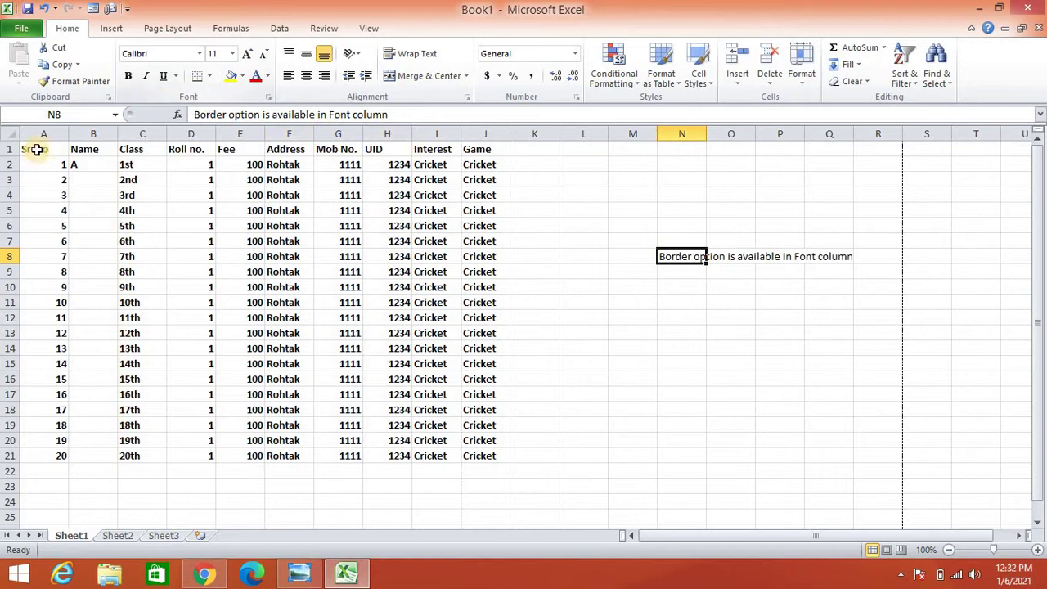
- Apply All Borders to the whole student table, A1:J21
left_click_drag(37, 150, 493, 448)
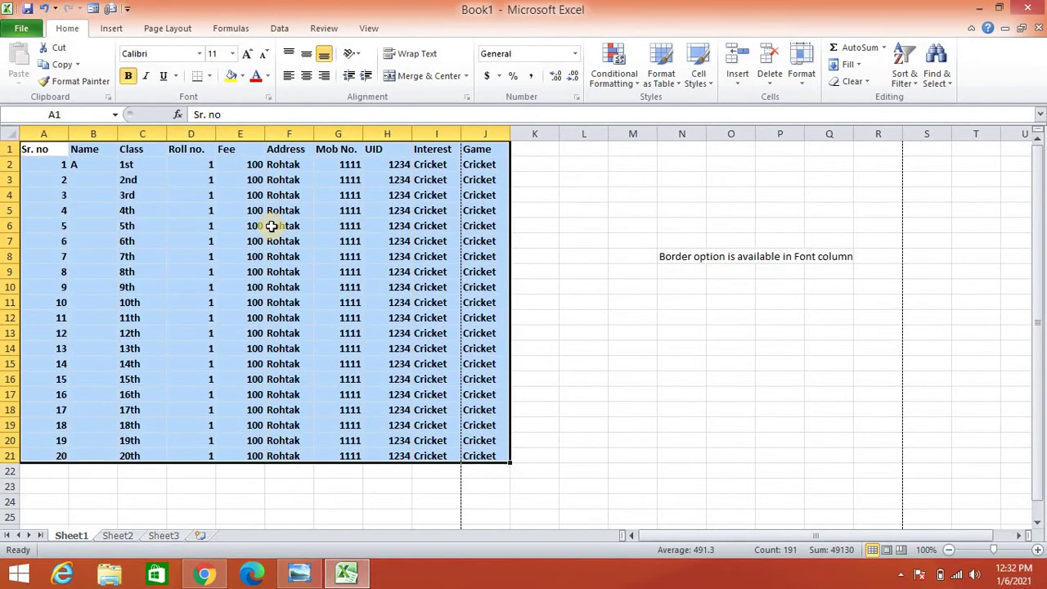
left_click(209, 77)
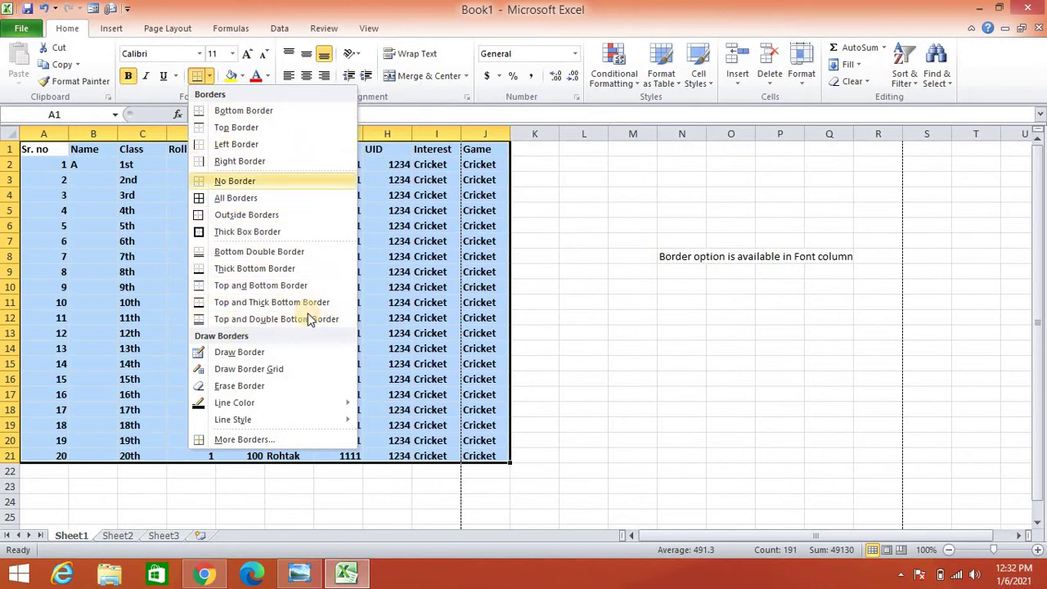
left_click(243, 200)
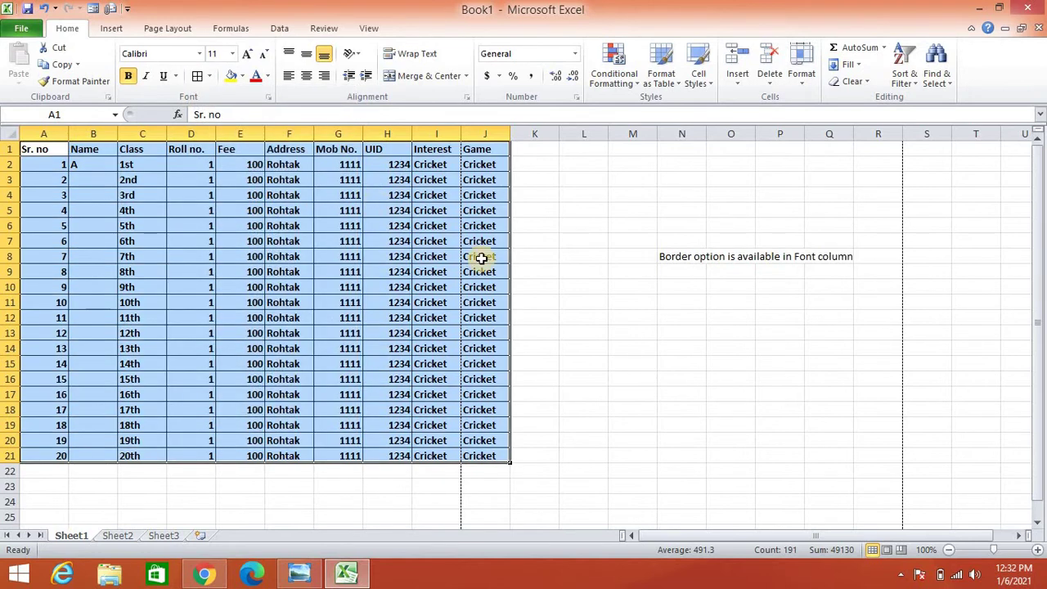
left_click(640, 471)
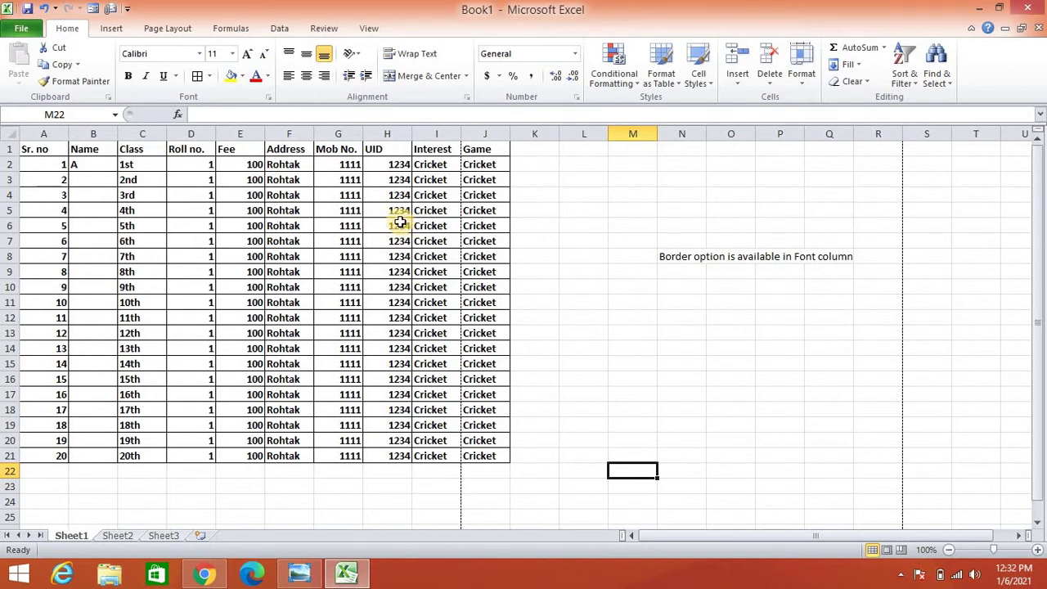
- Enter the note "print shortcut- Ctrl+p" in cell N10
left_click(671, 289)
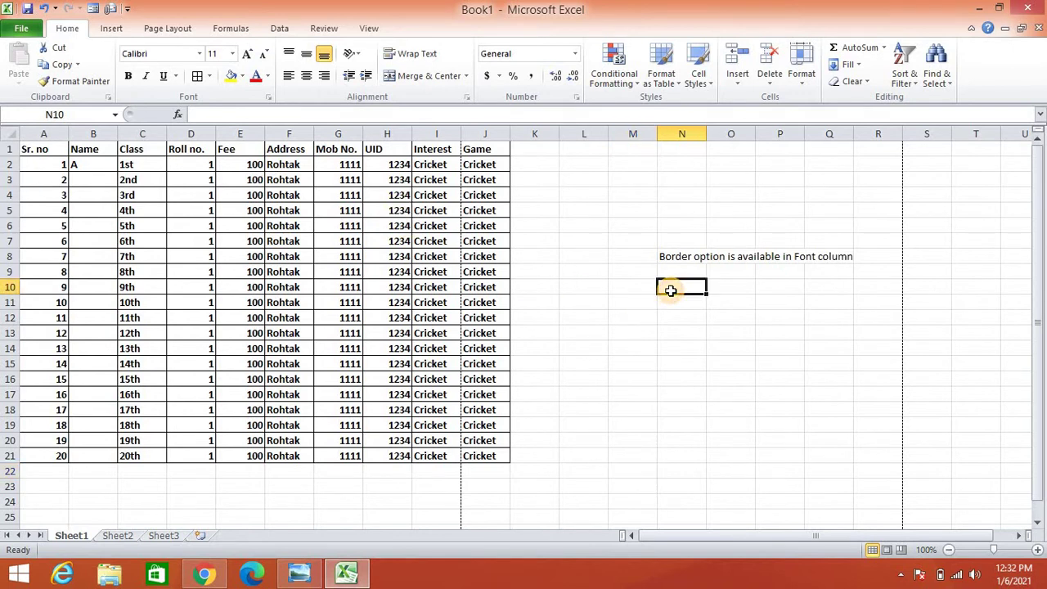
type("print")
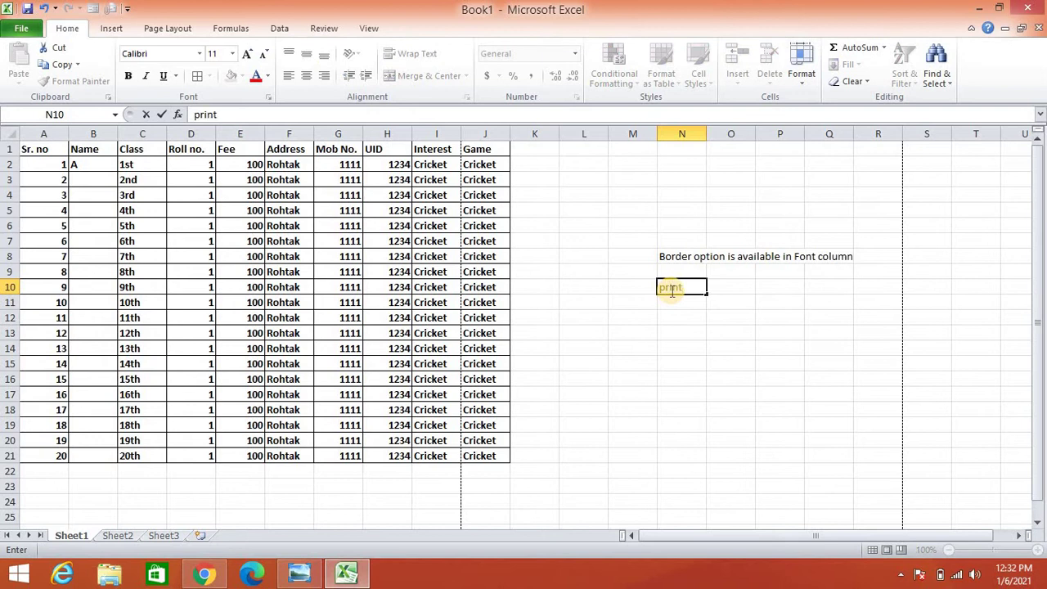
type(" shortcut-  Ctrl")
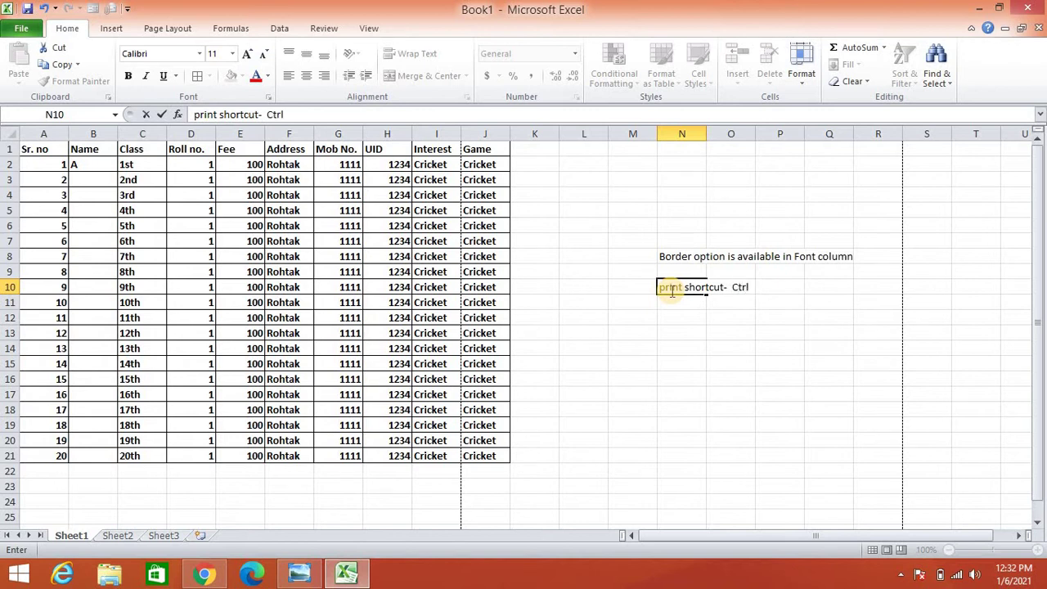
type("+p")
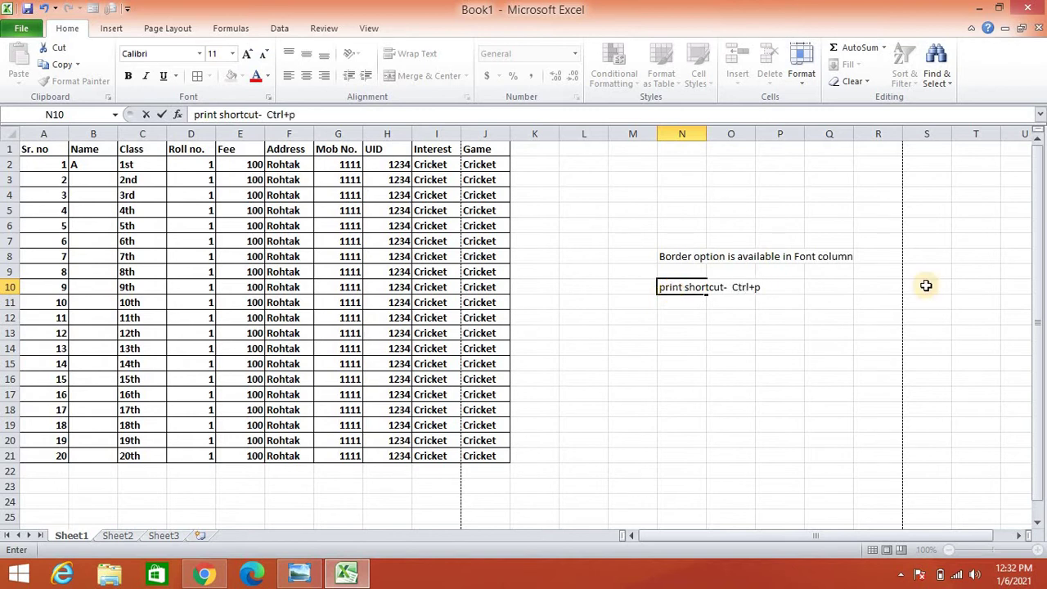
left_click(632, 342)
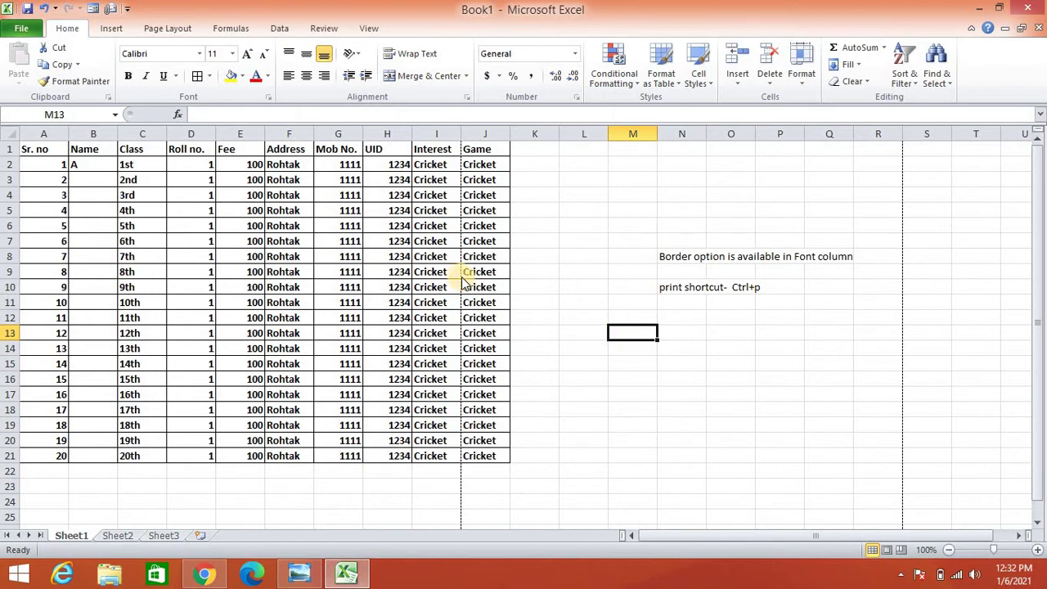
- Check the sheet's print preview and return to the worksheet, keeping the workbook open
key("ctrl+p")
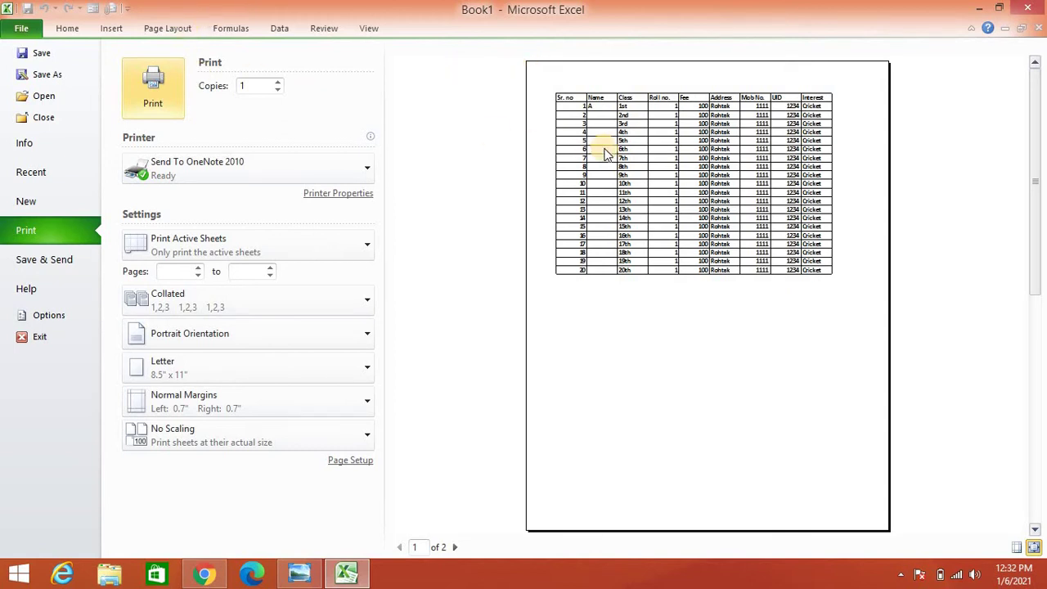
left_click(49, 116)
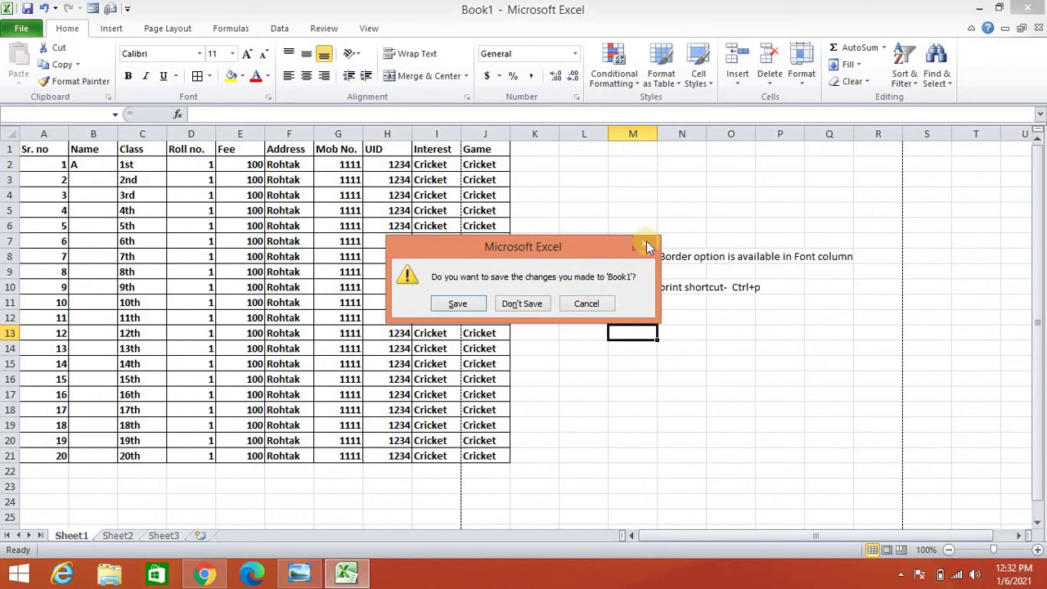
left_click(639, 244)
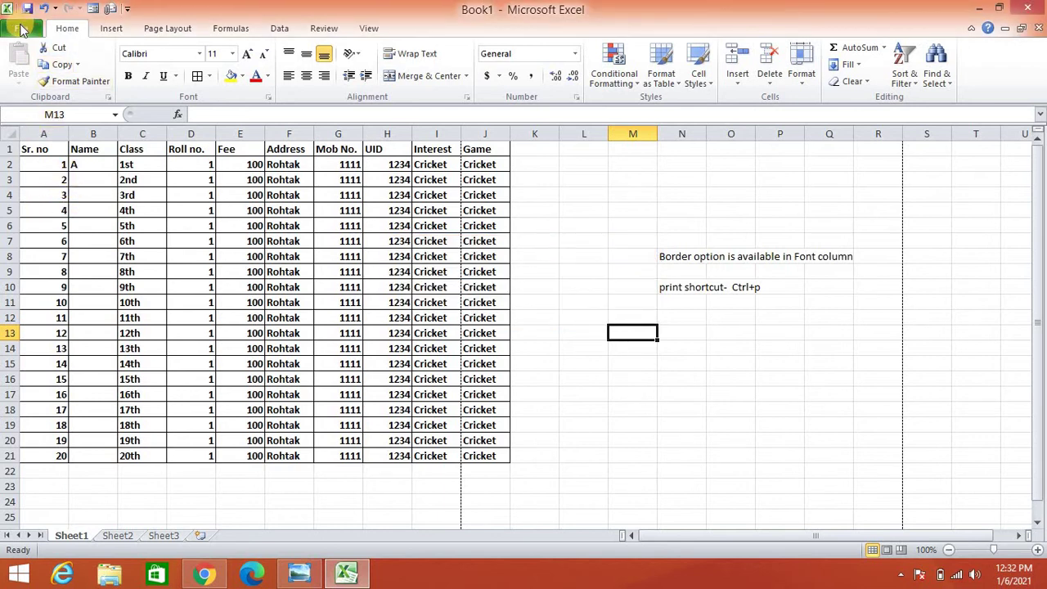
left_click_drag(49, 148, 570, 471)
left_click(611, 442)
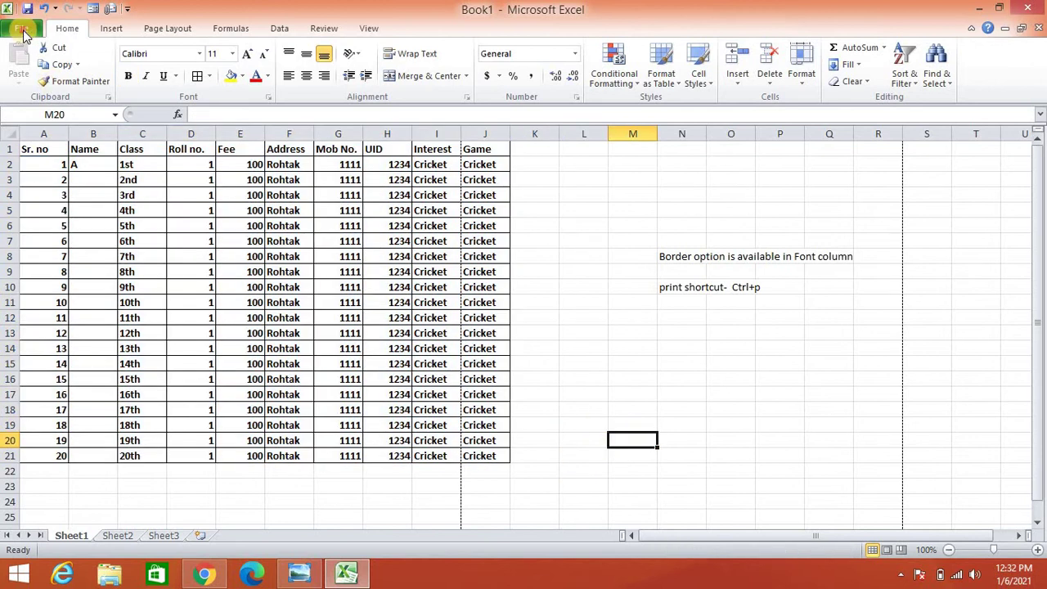
left_click(22, 29)
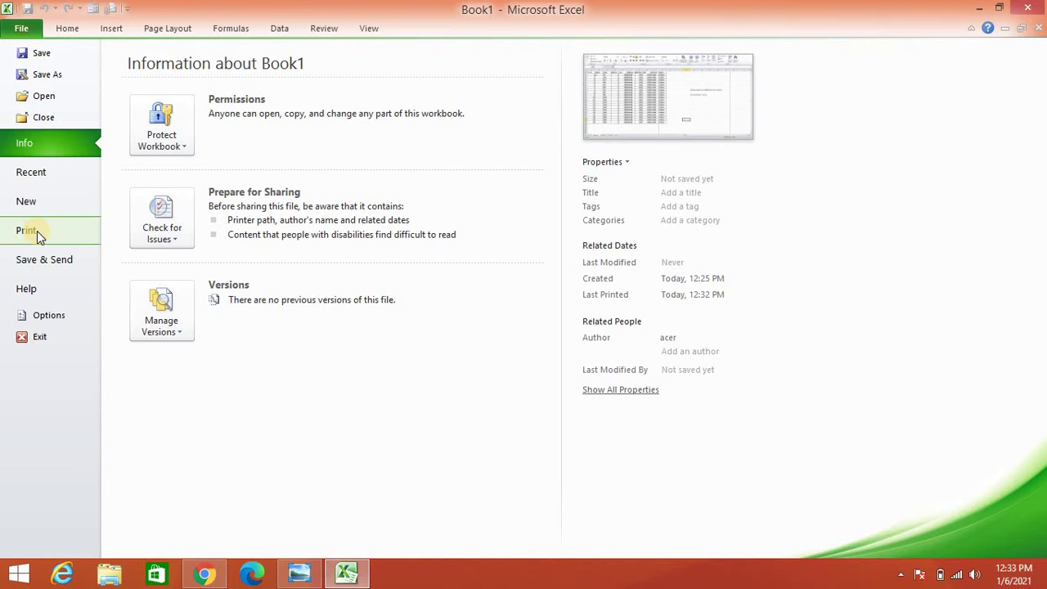
left_click(61, 30)
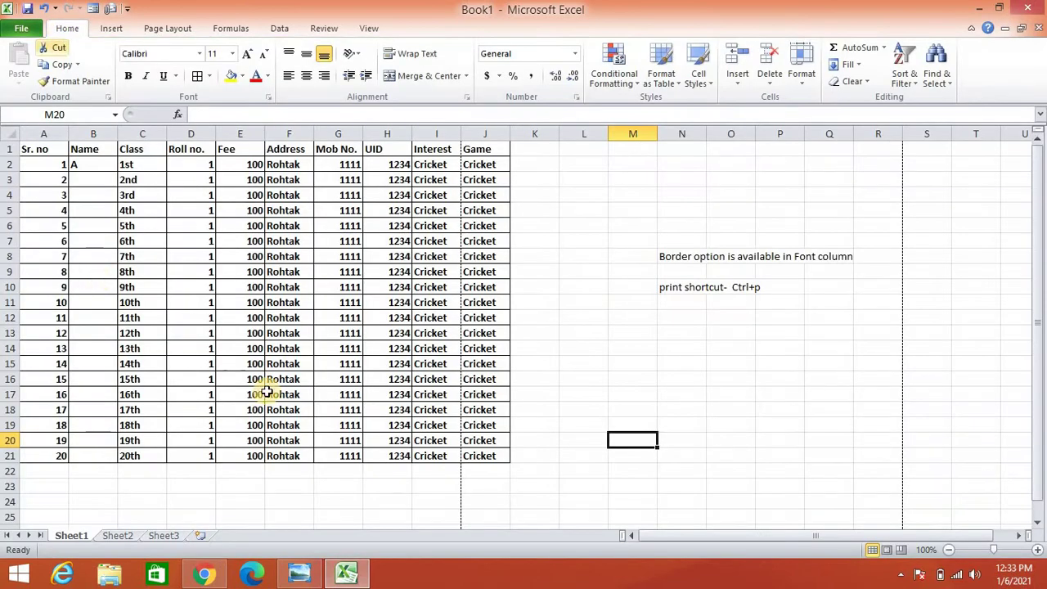
left_click(380, 337)
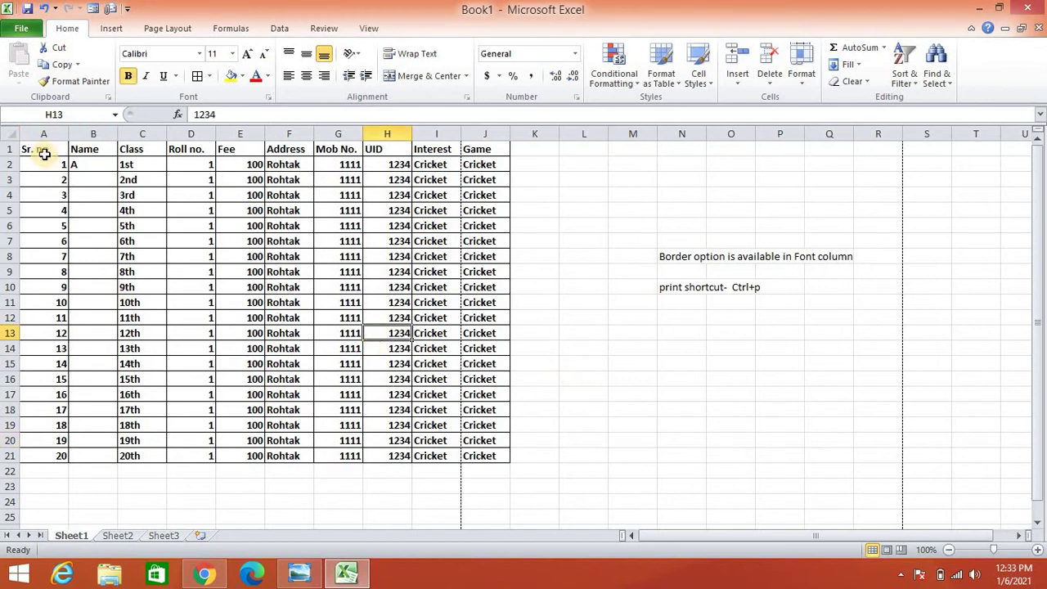
left_click_drag(45, 154, 109, 183)
left_click(182, 209)
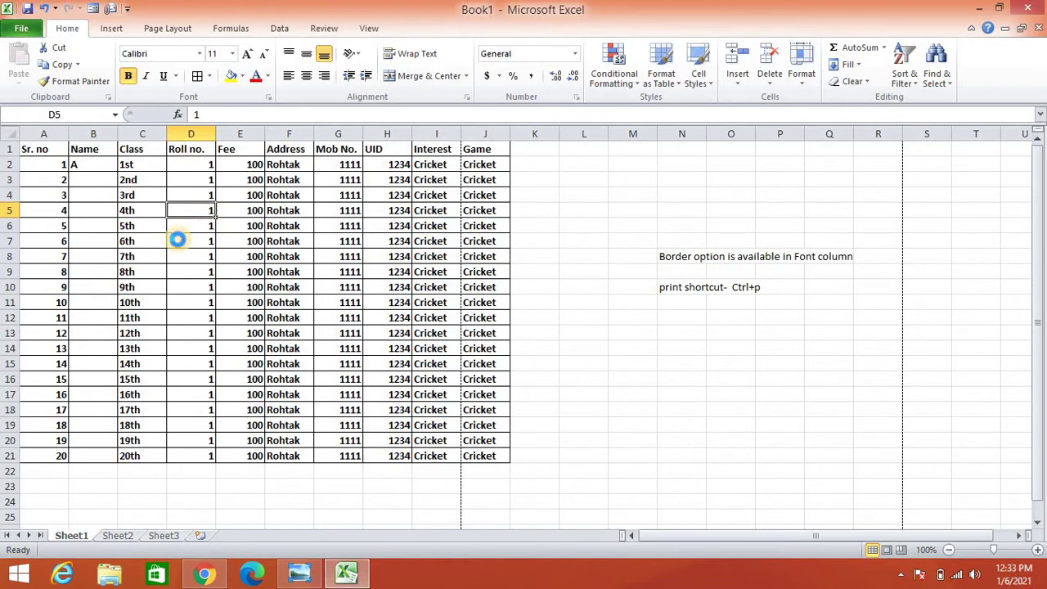
- Review the student table in the print preview, then view the page orientation options
key("ctrl+p")
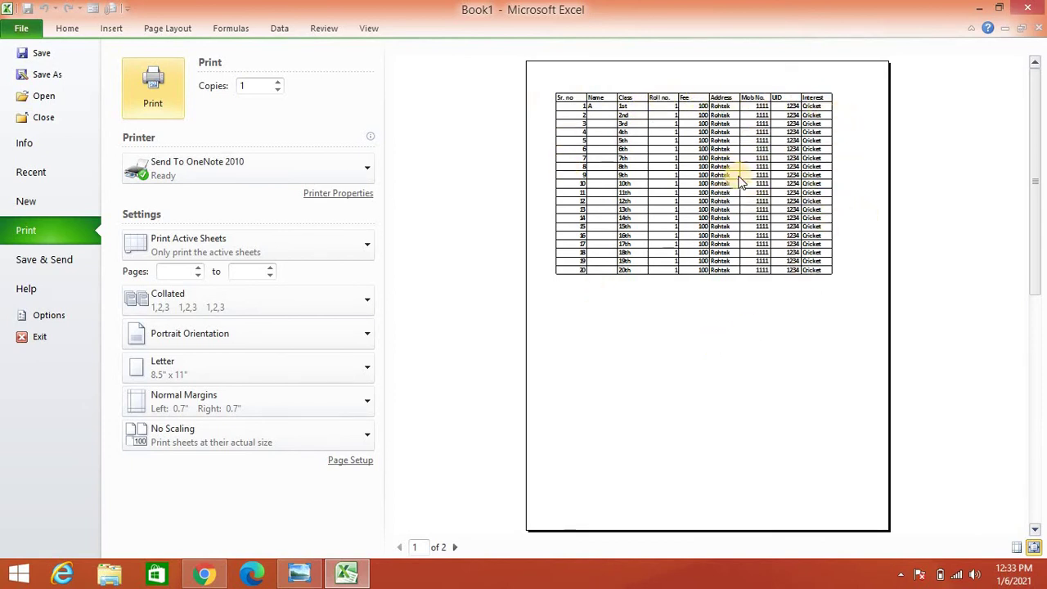
left_click(68, 30)
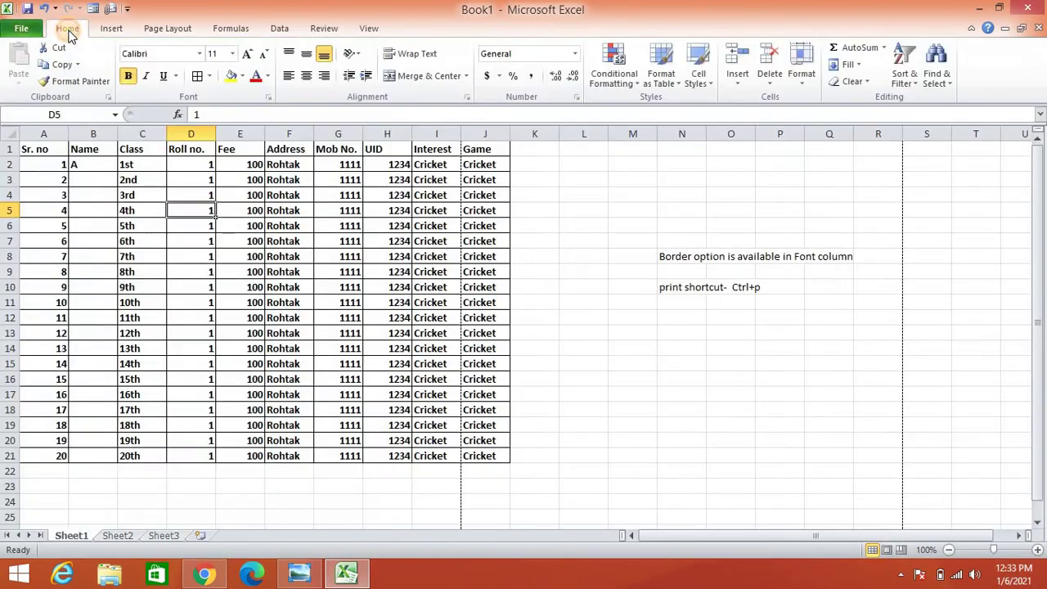
left_click(172, 29)
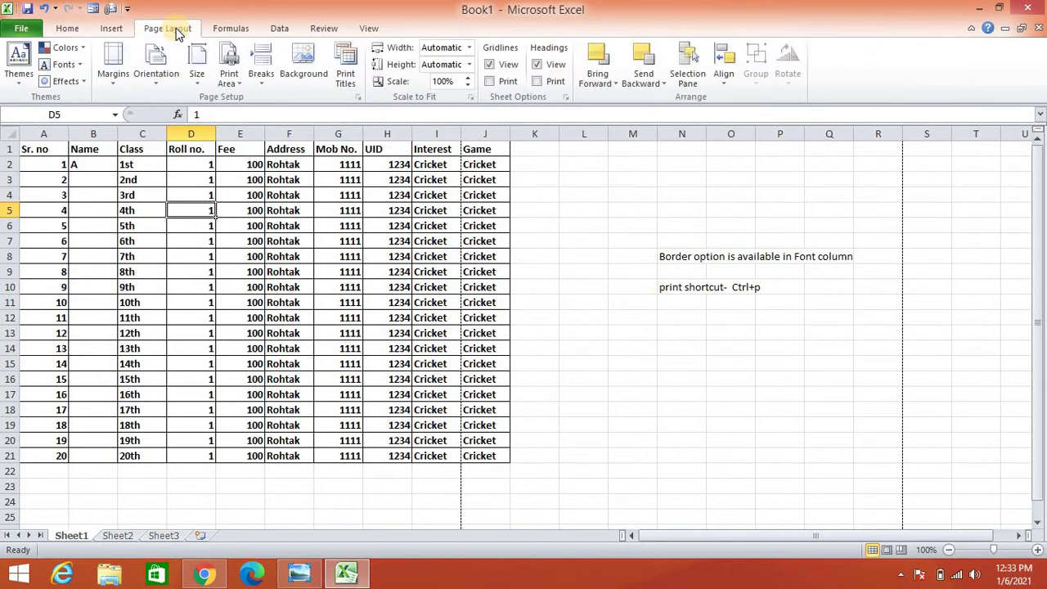
left_click(164, 76)
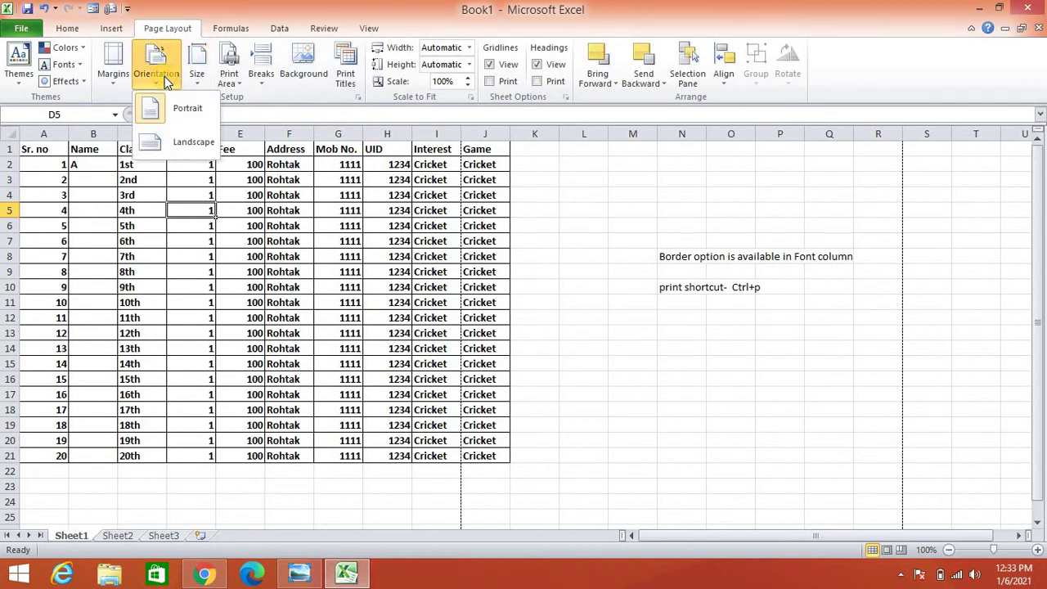
left_click(181, 146)
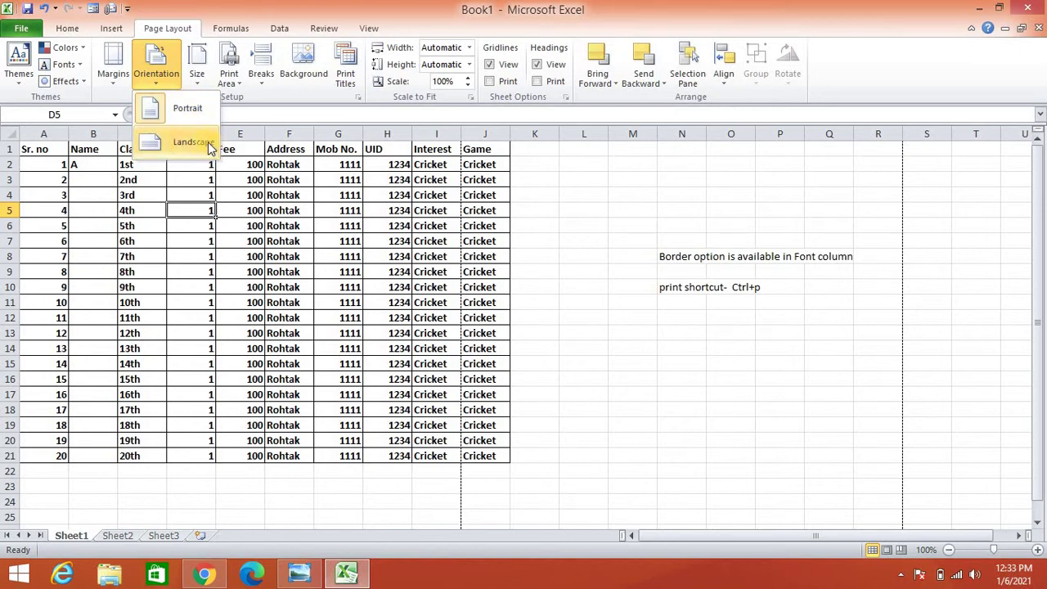
- Copy the Game column (J1:J21) across into columns K and L by filling
left_click_drag(477, 151, 571, 454)
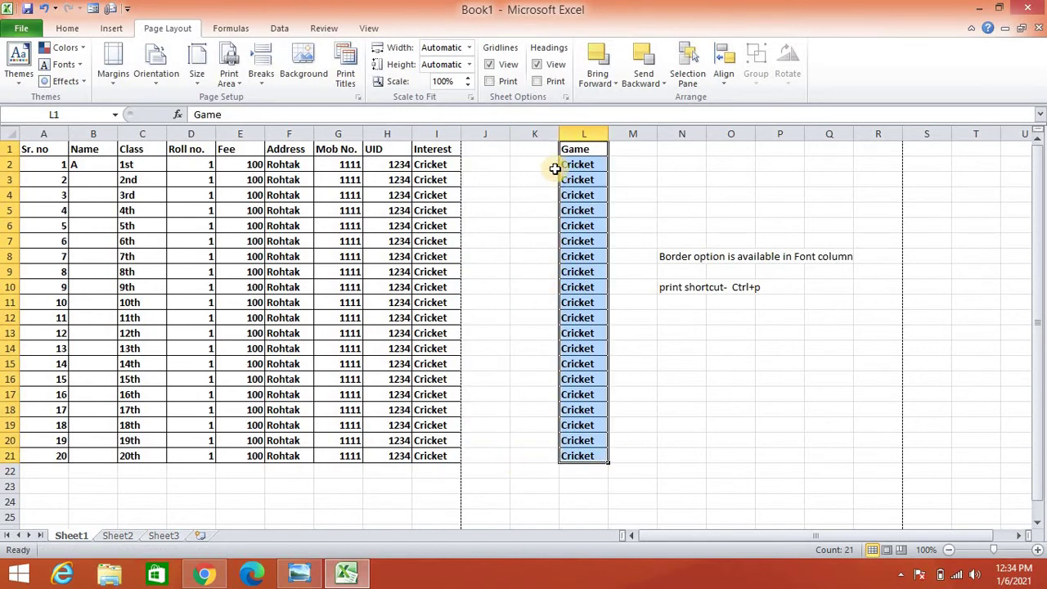
key("ctrl+z")
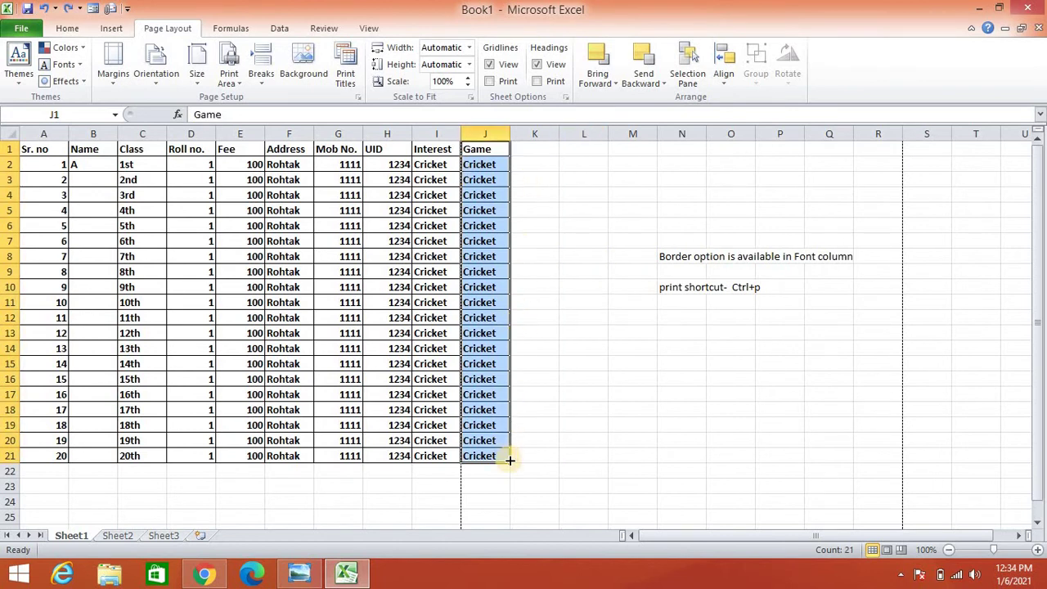
left_click_drag(509, 462, 613, 459)
left_click(675, 439)
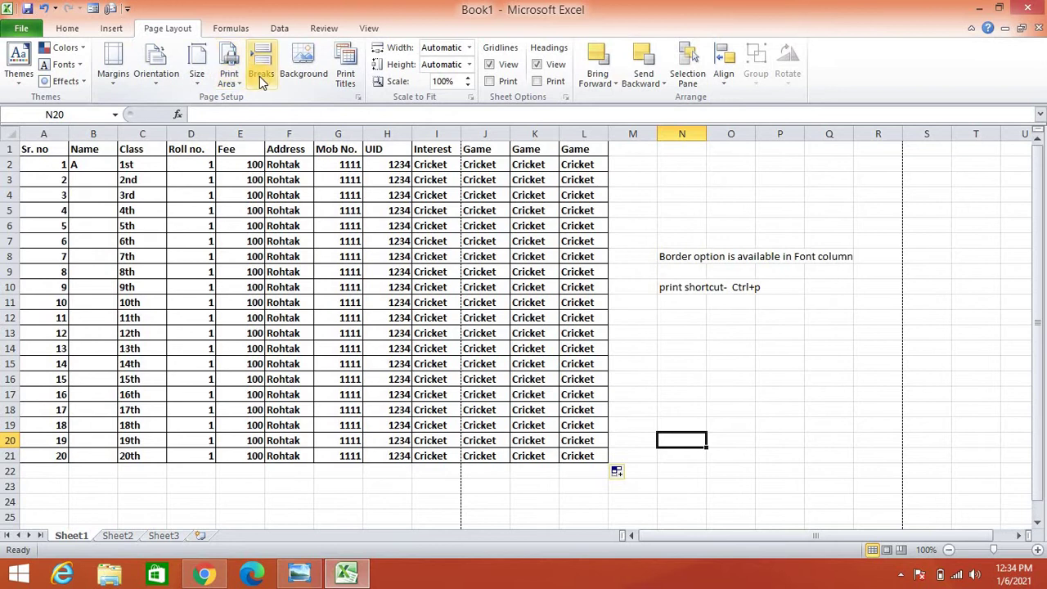
- Set the paper size to A4, check how the table fits in the print preview, and return to the worksheet
left_click(204, 80)
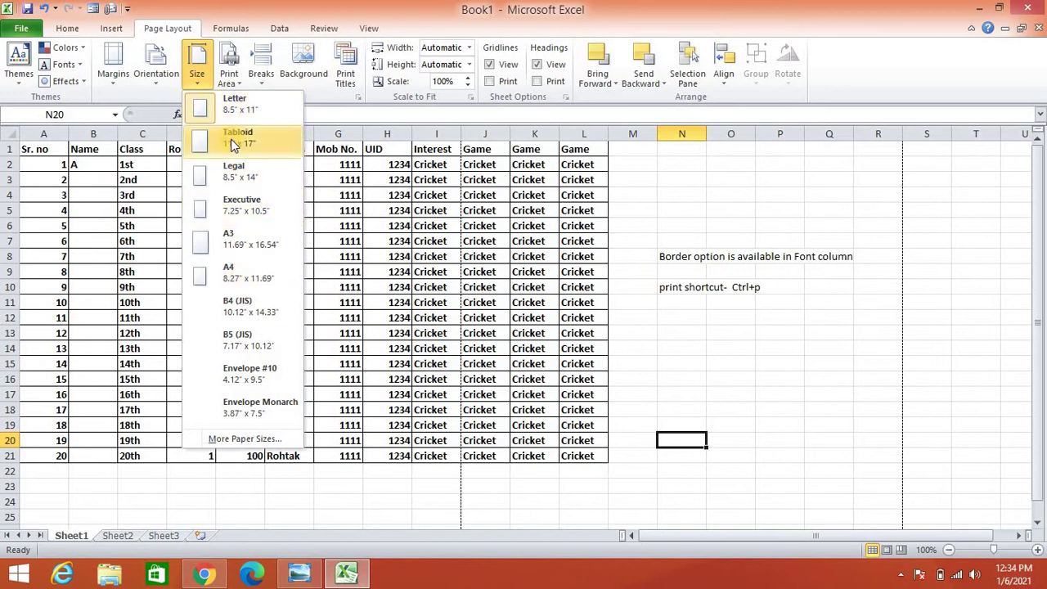
left_click(236, 274)
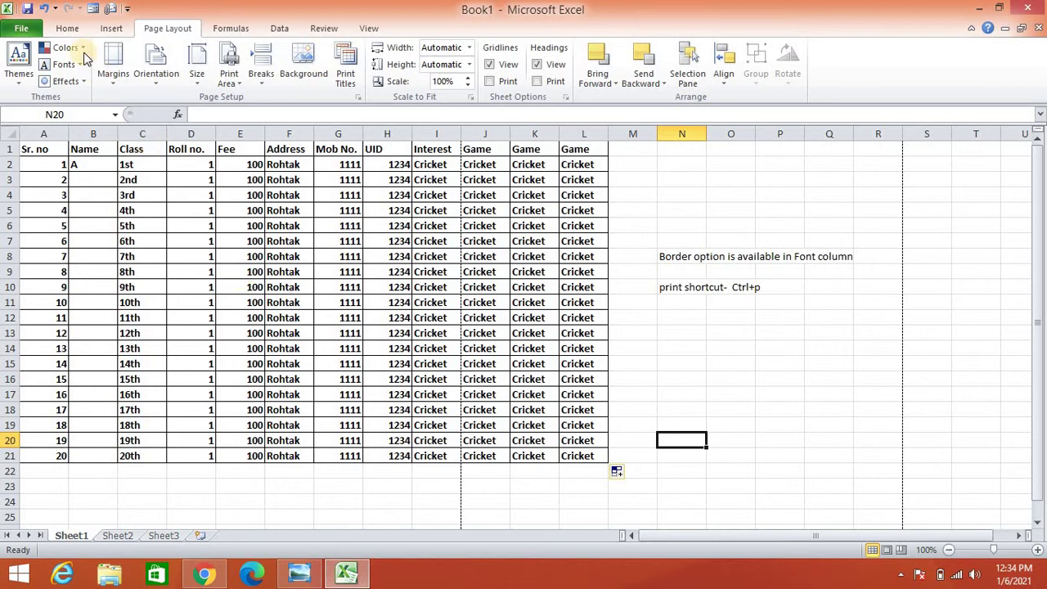
left_click(22, 29)
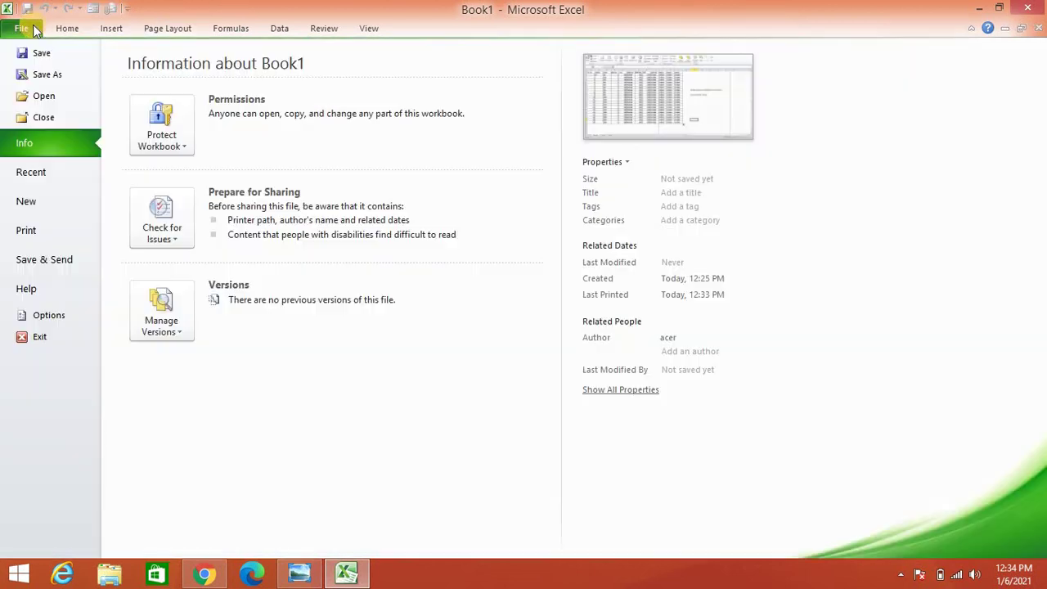
left_click(44, 235)
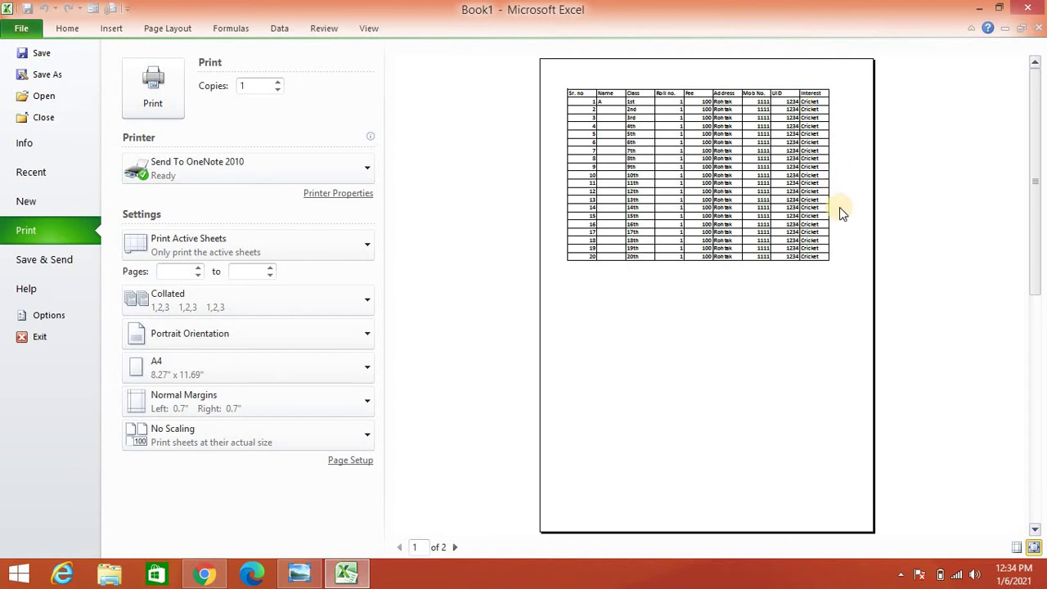
left_click(73, 27)
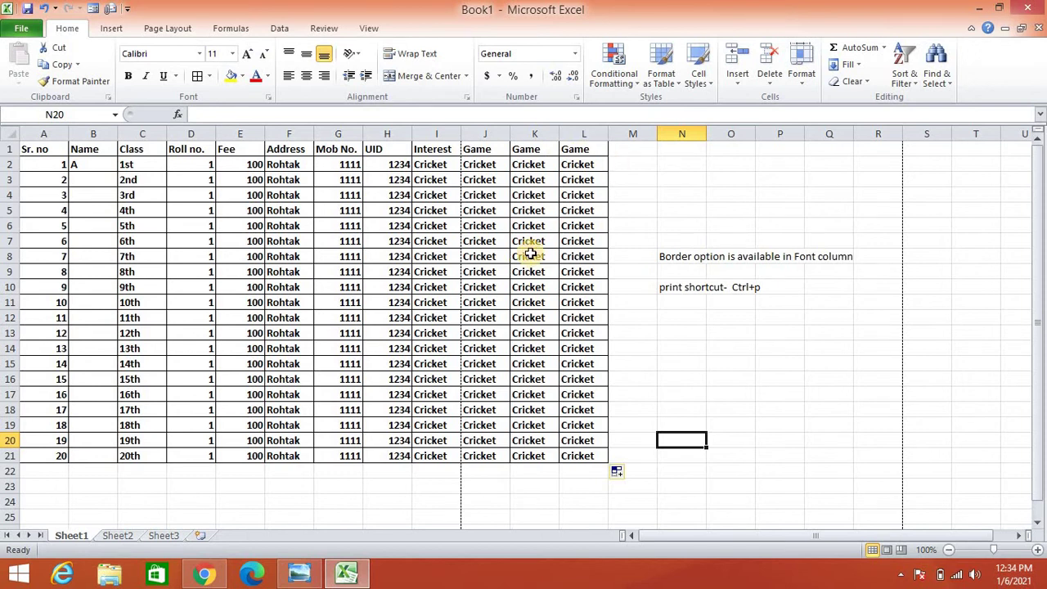
left_click(12, 31)
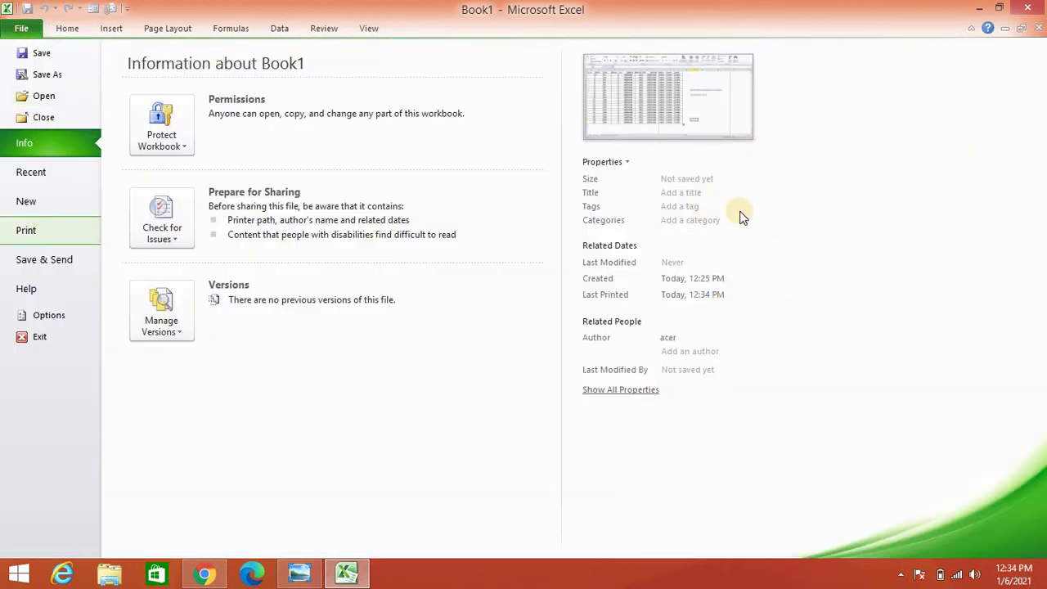
key("ctrl+p")
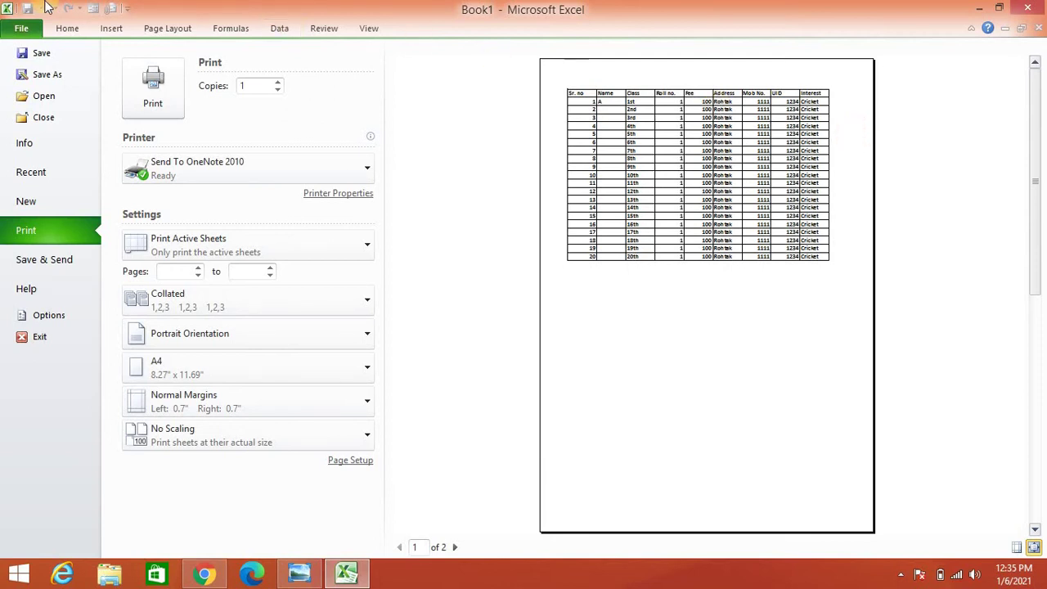
left_click(68, 30)
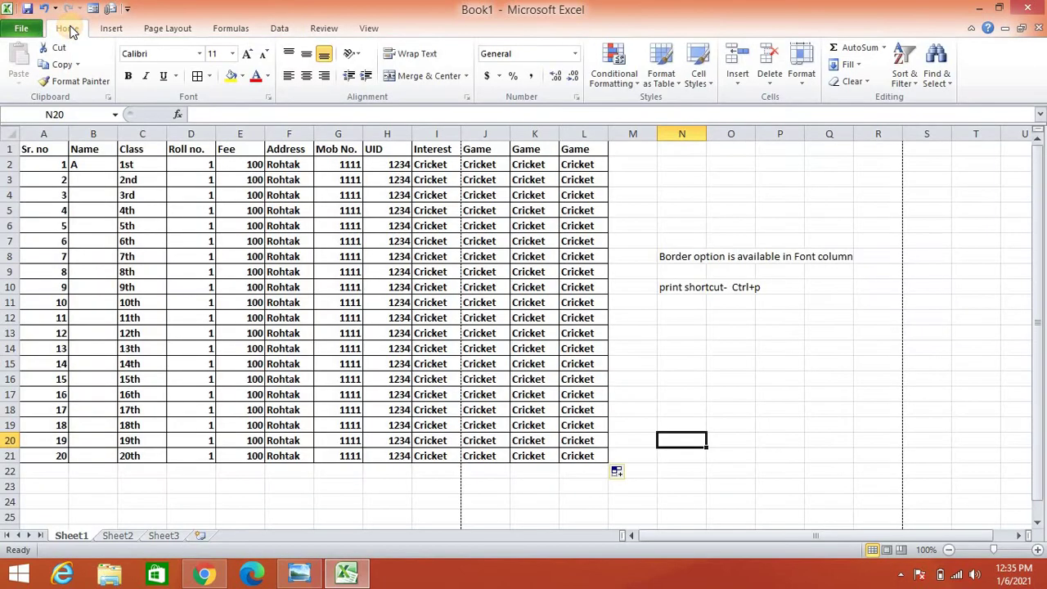
- Set the page orientation to Landscape and check the table in the print preview
left_click(174, 30)
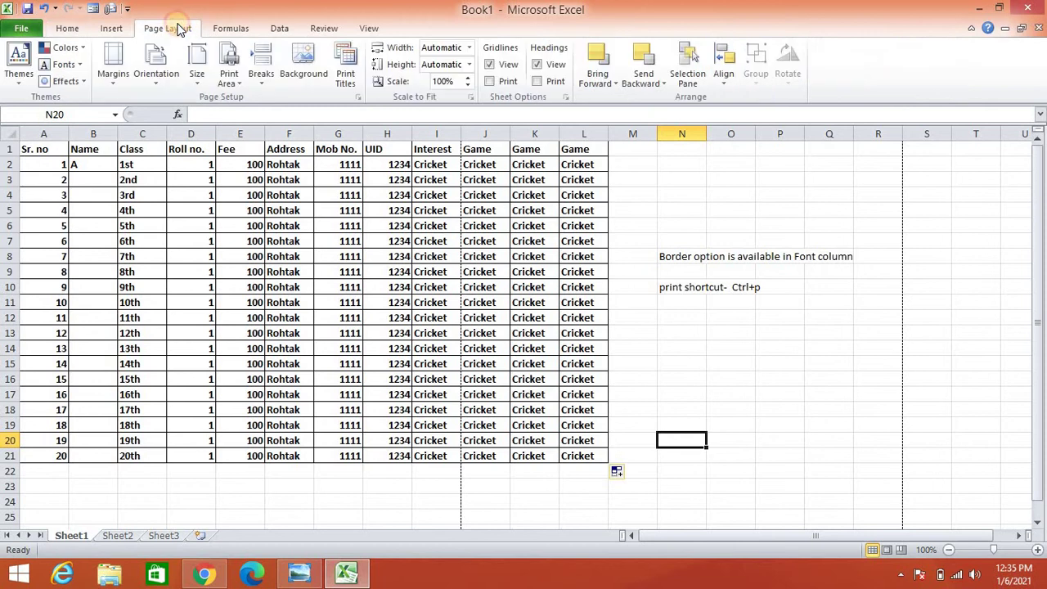
left_click(163, 80)
left_click(193, 144)
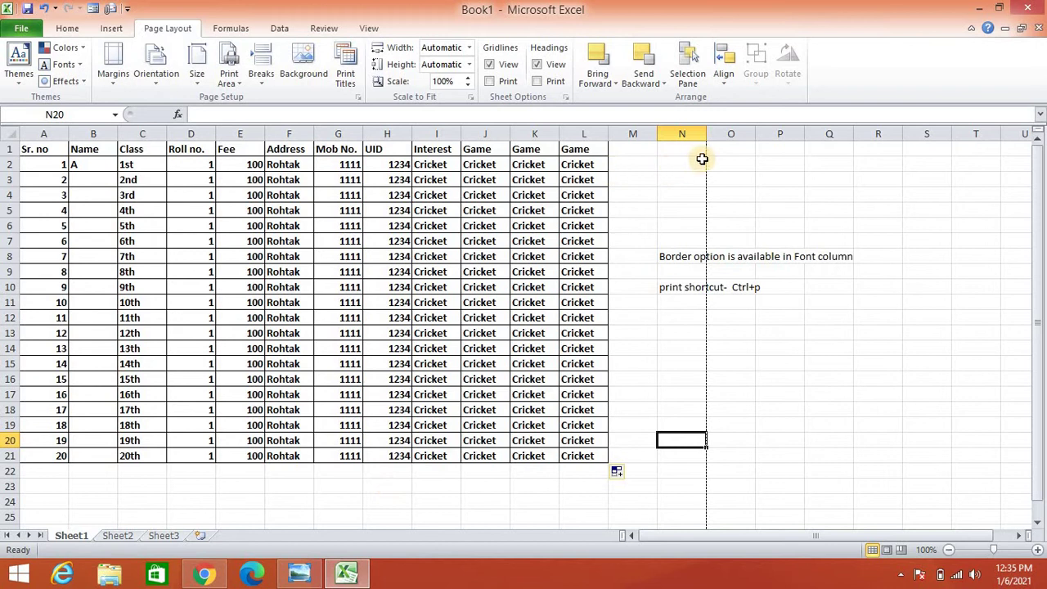
left_click(14, 29)
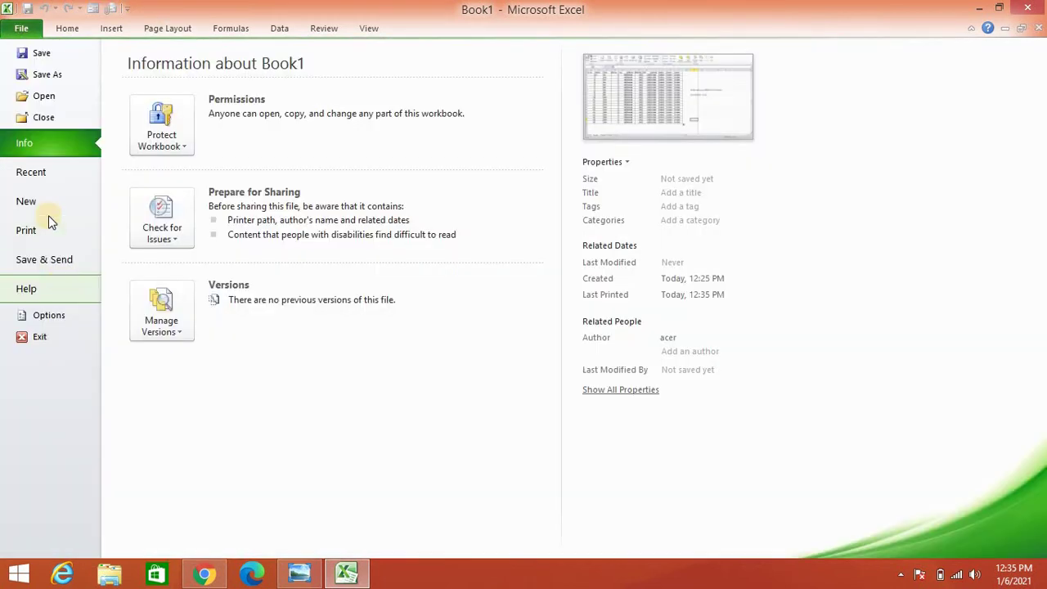
left_click(48, 237)
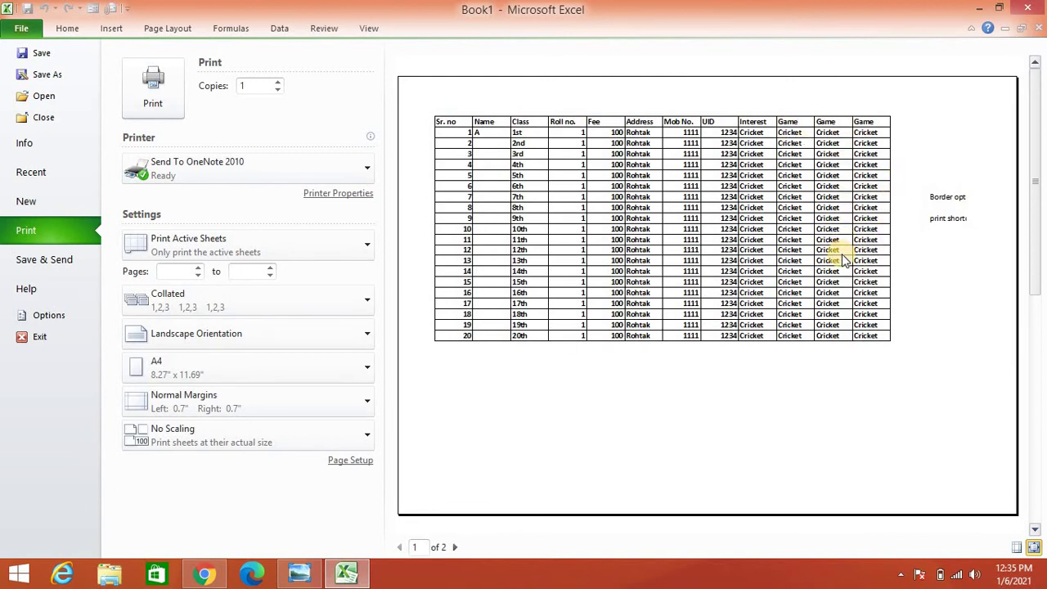
left_click(67, 28)
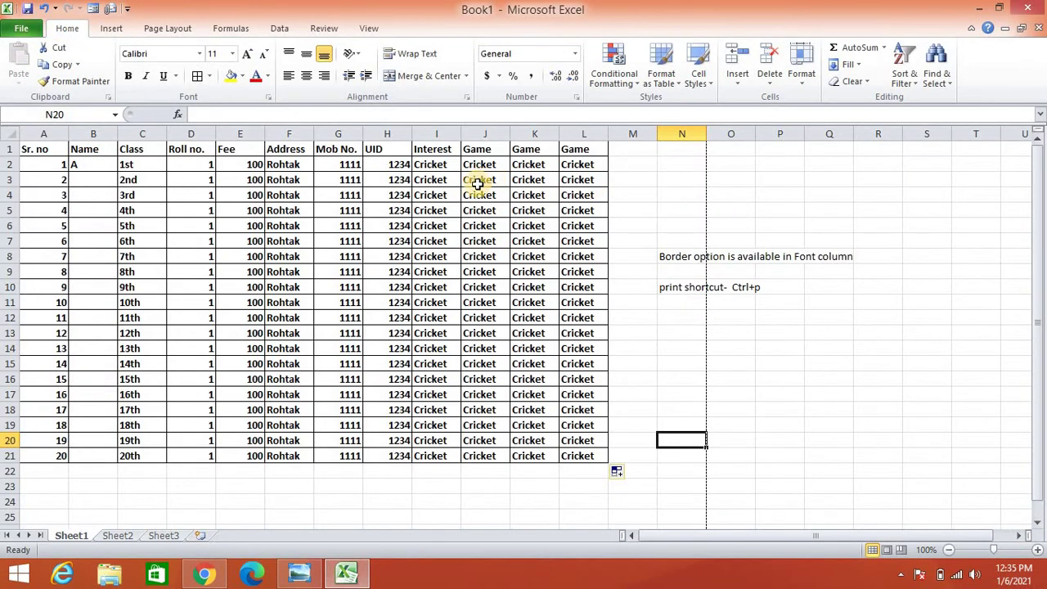
- Set the page orientation back to Portrait
left_click(169, 31)
left_click(162, 82)
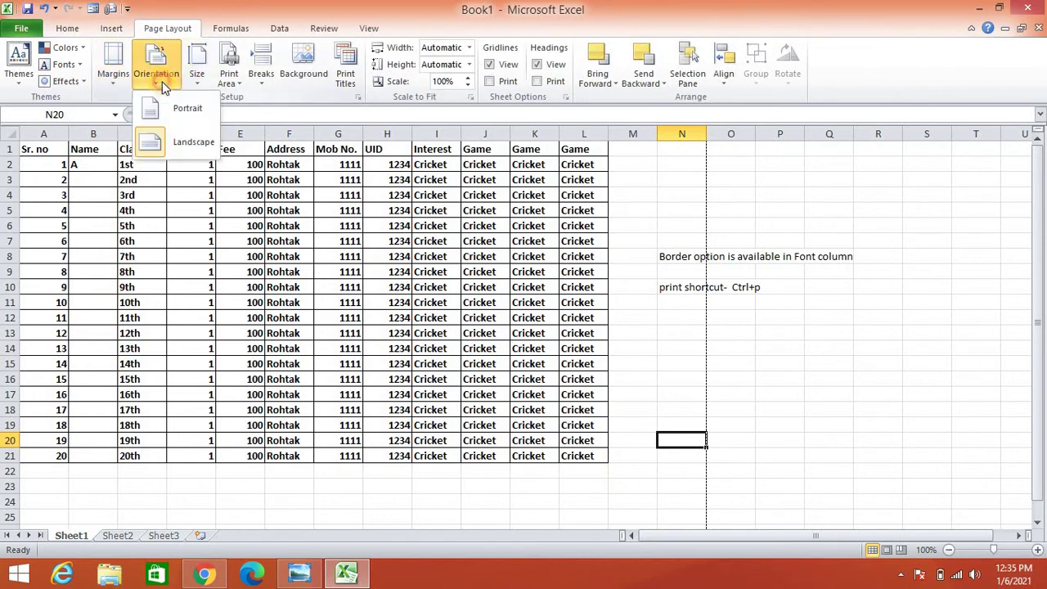
left_click(193, 145)
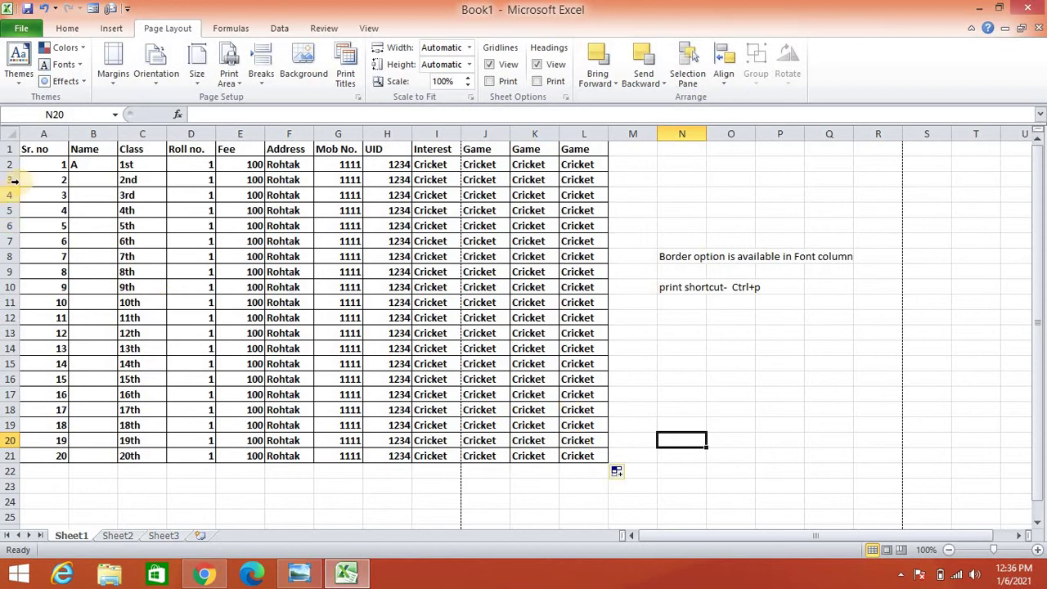
- Select the whole student table, A1:L21, and open the print settings
left_click_drag(39, 148, 600, 456)
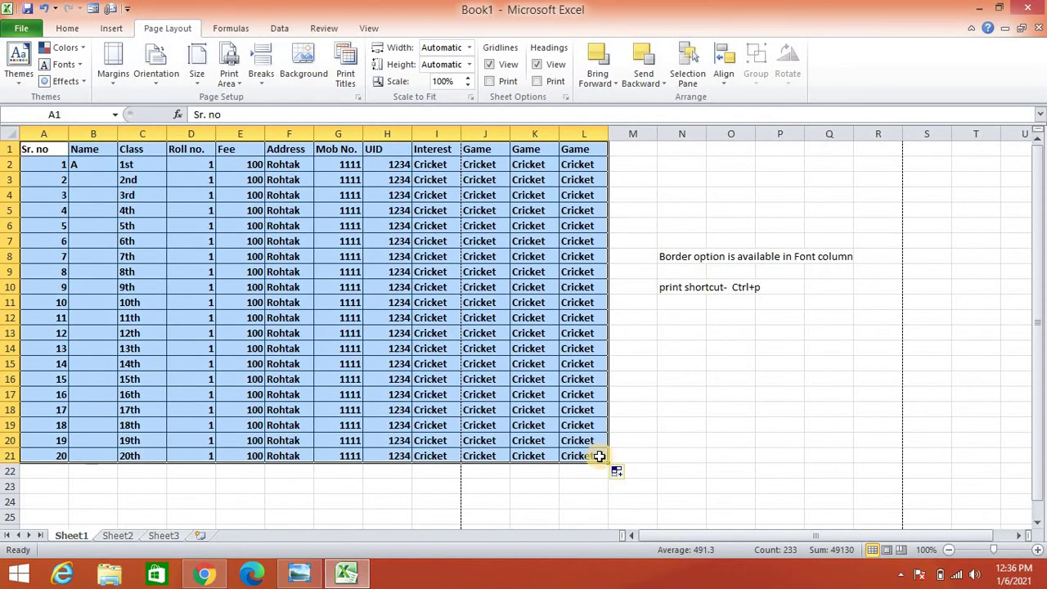
right_click(573, 434)
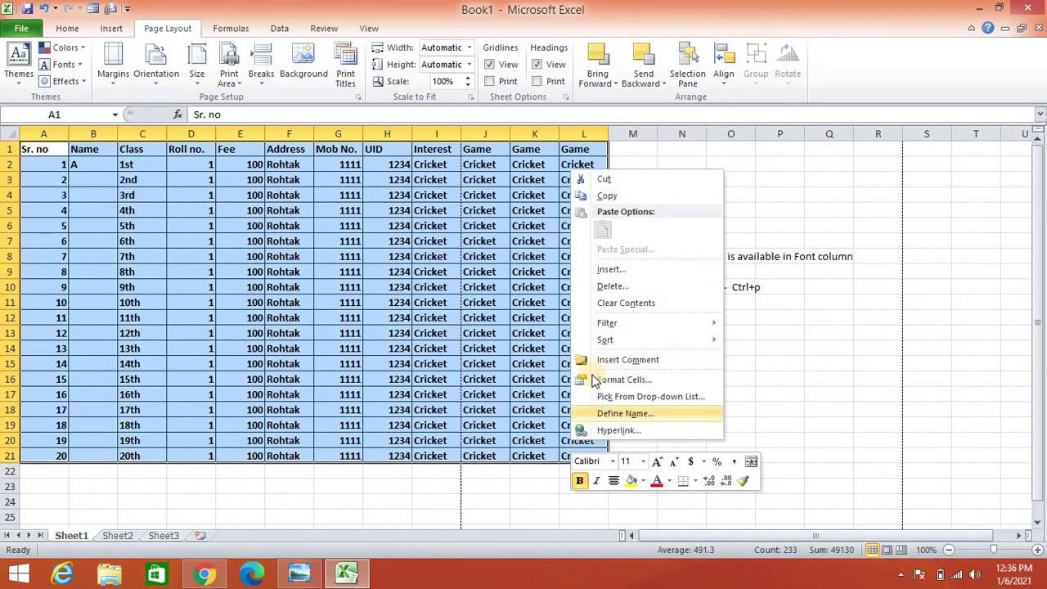
key("Escape")
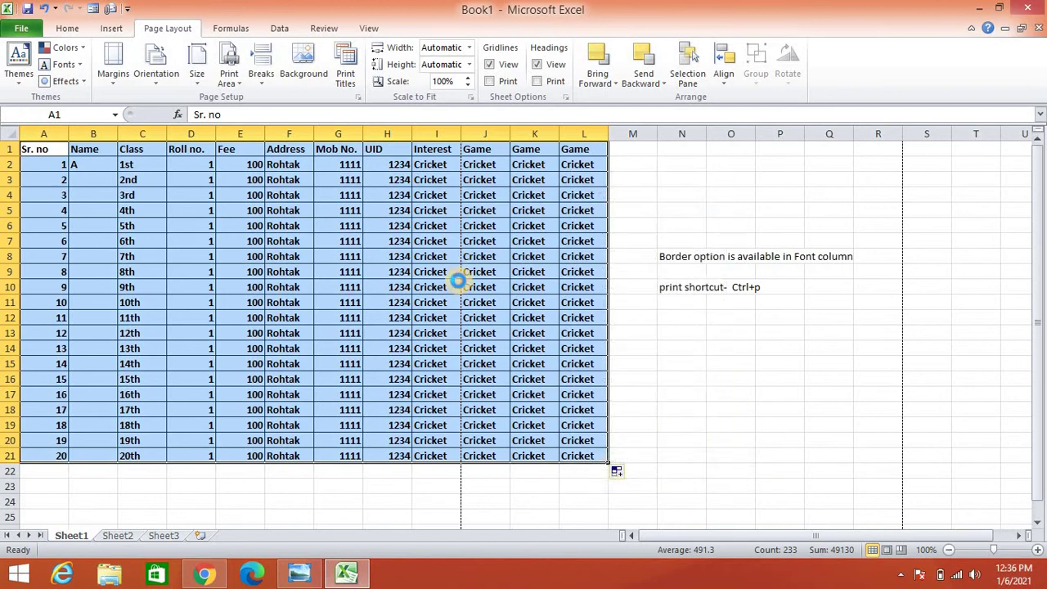
key("ctrl+p")
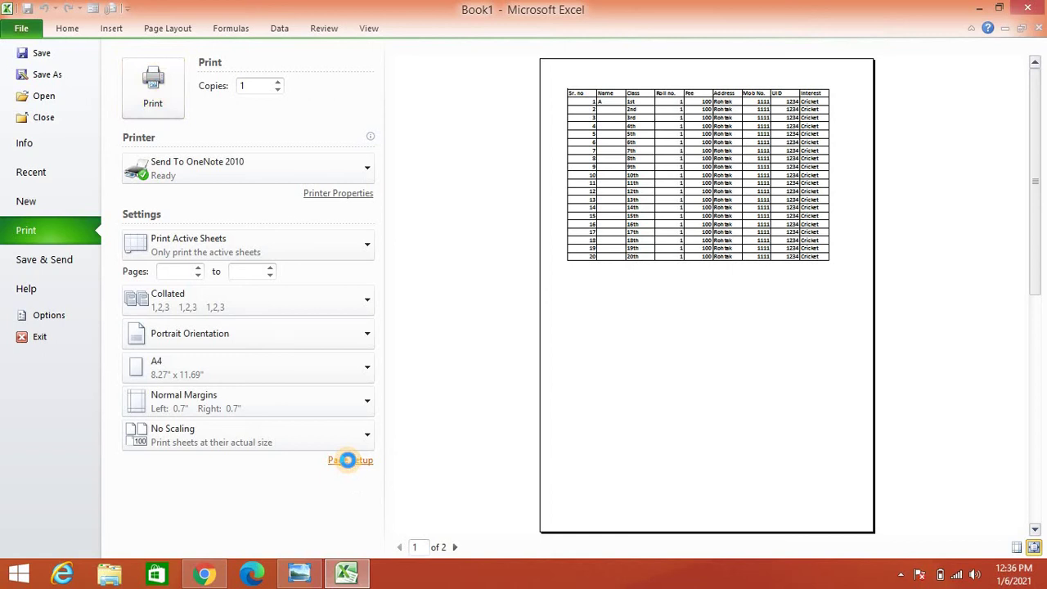
- In Page Setup, center the table on the page both horizontally and vertically
left_click(347, 459)
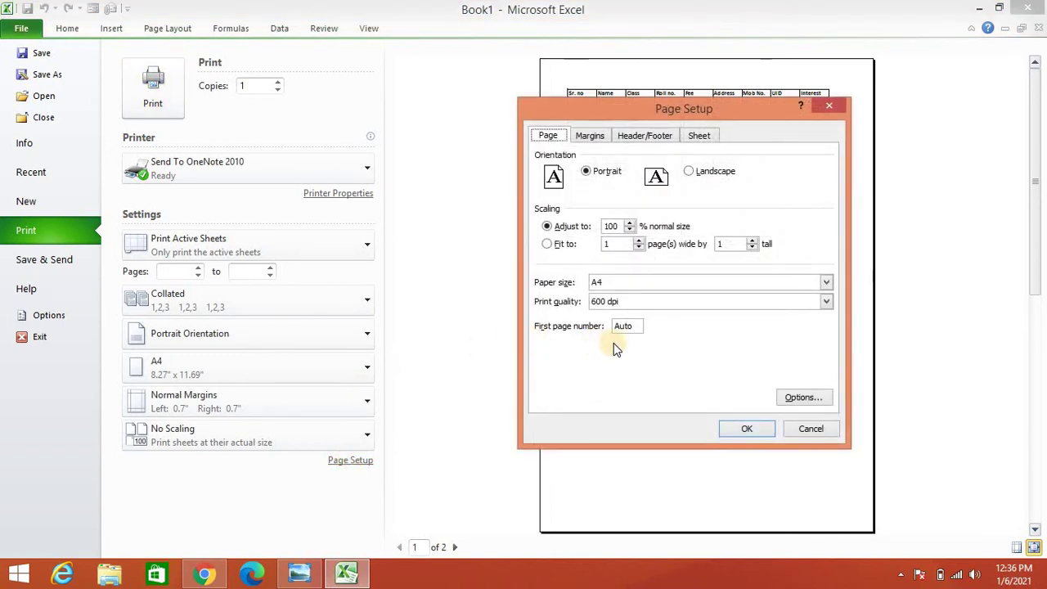
left_click_drag(635, 115, 202, 72)
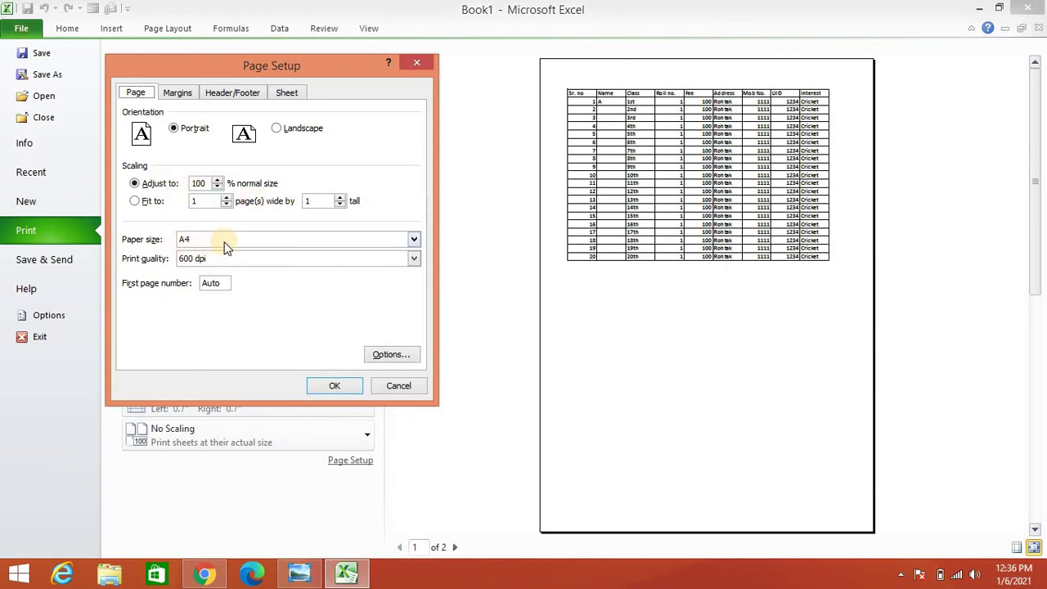
left_click(174, 92)
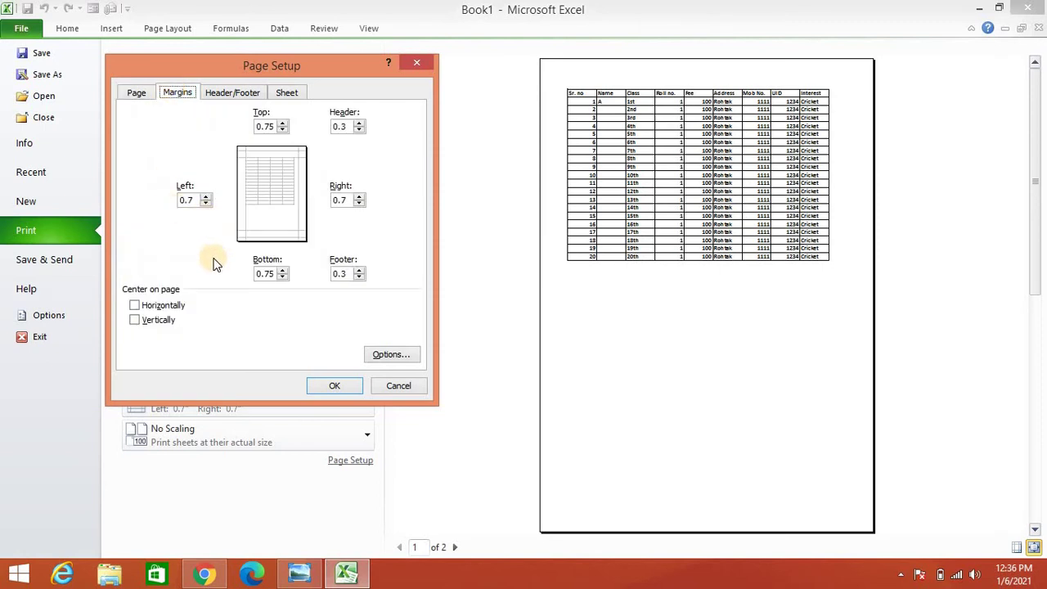
left_click(138, 305)
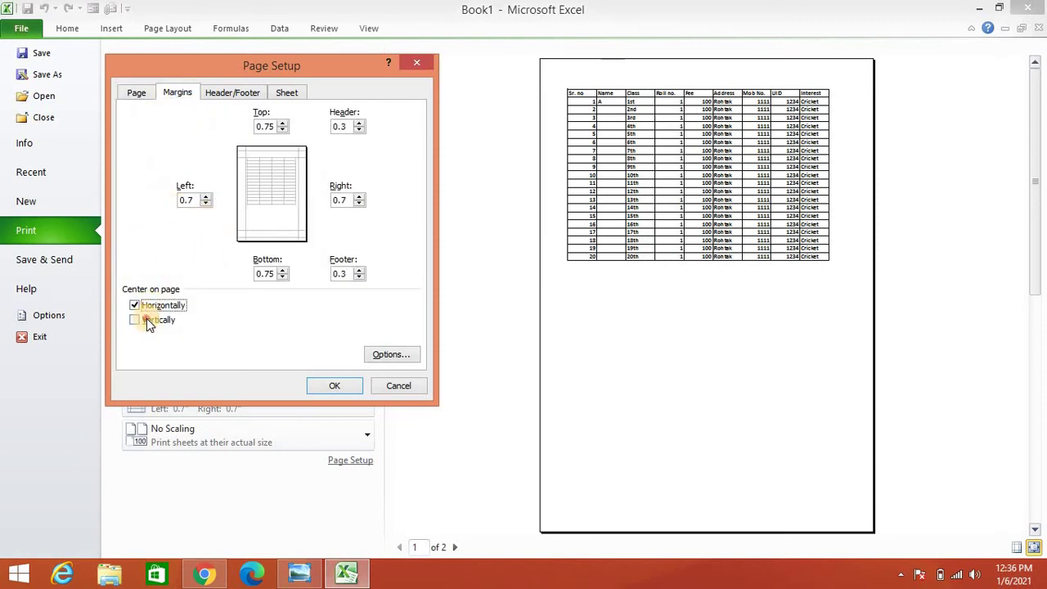
left_click(145, 320)
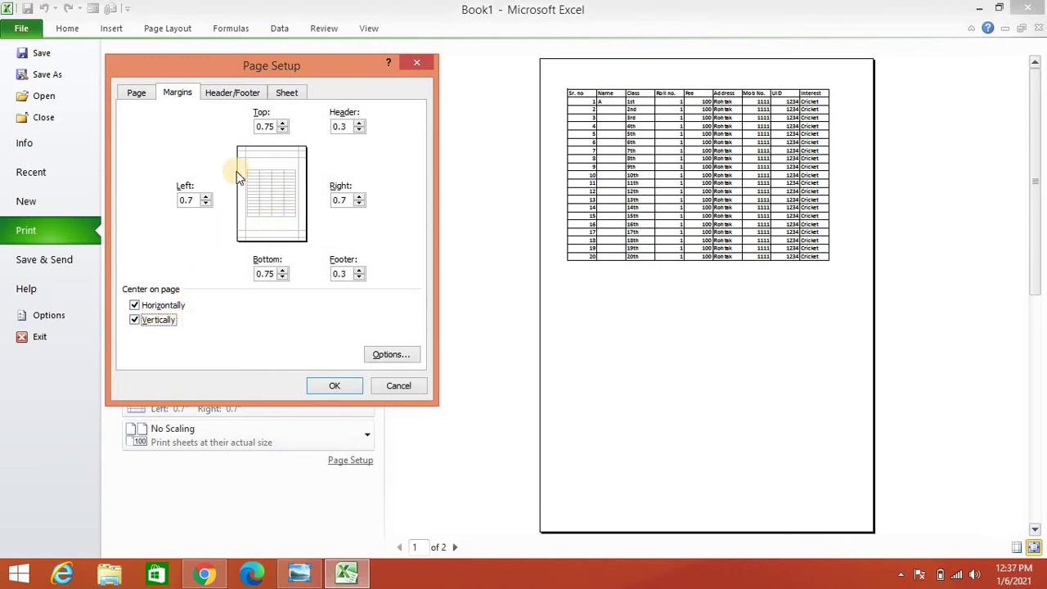
- Set the top, right, bottom and left page margins to 0 and apply the page setup
left_click(282, 129)
left_click(282, 130)
left_click(282, 129)
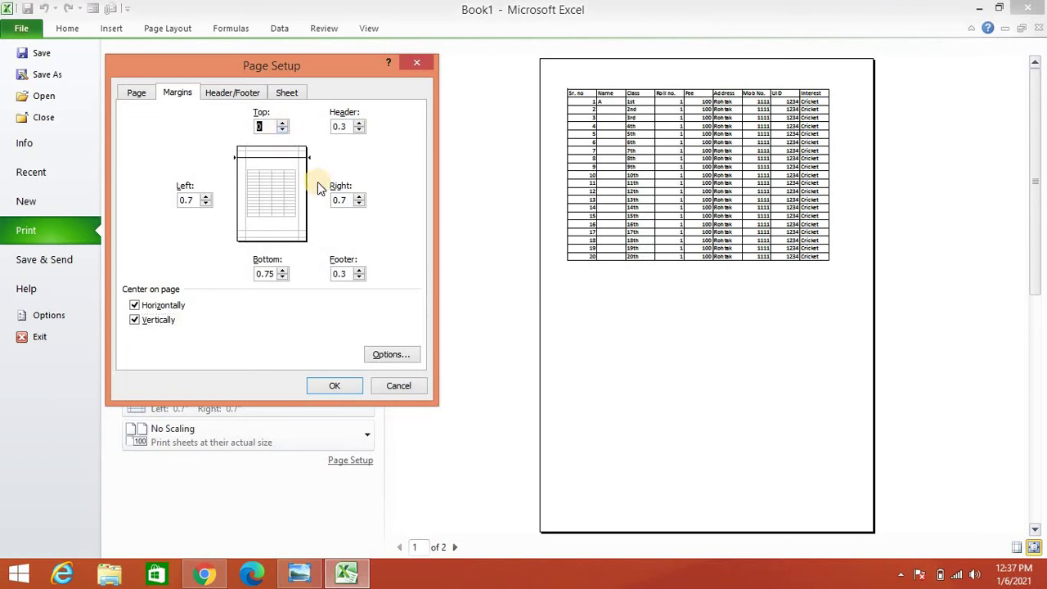
left_click(358, 204)
left_click(358, 203)
left_click(358, 204)
left_click(282, 277)
left_click(283, 277)
left_click(282, 276)
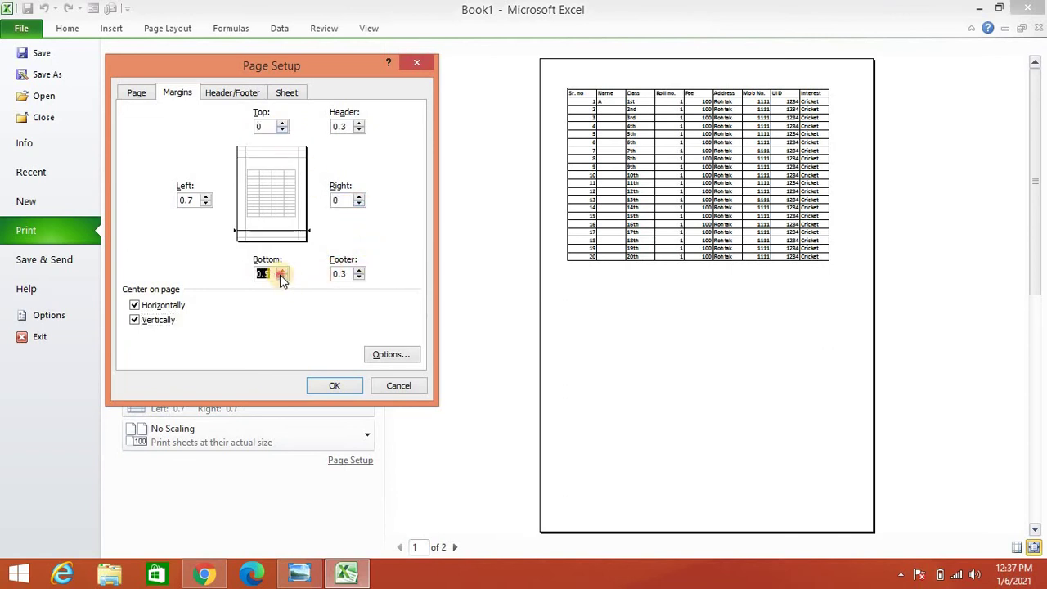
left_click(205, 204)
left_click(205, 203)
left_click(206, 204)
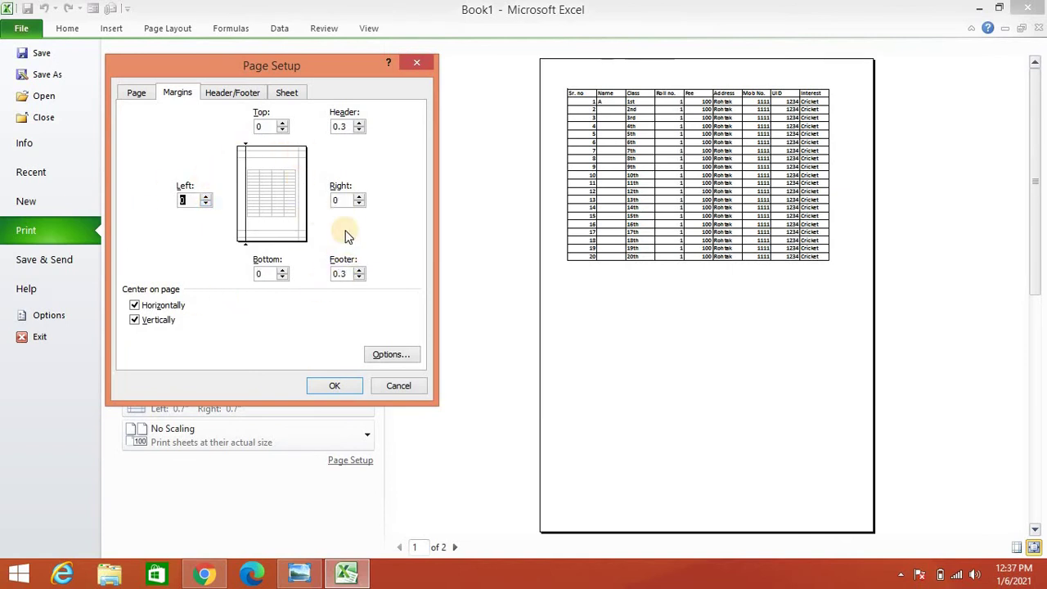
left_click(347, 388)
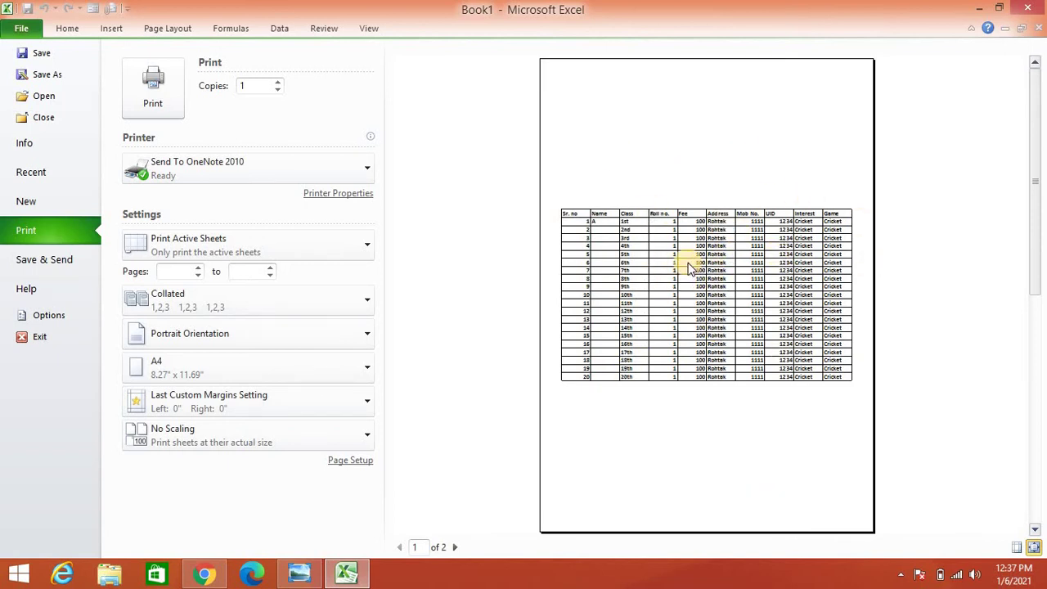
- Limit printing to the current selection and set the page orientation to Landscape
left_click(356, 244)
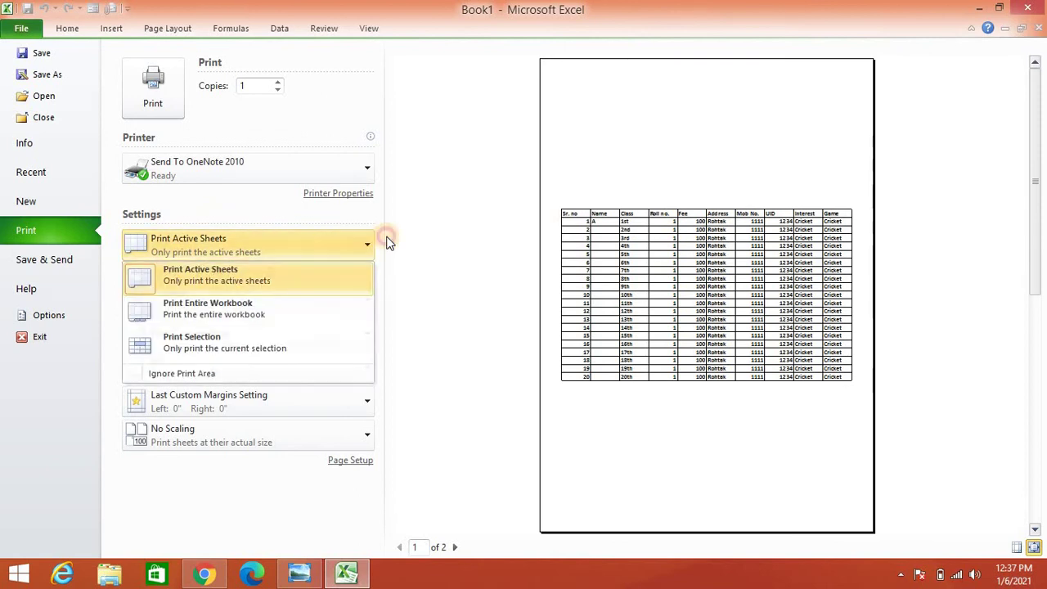
left_click(385, 236)
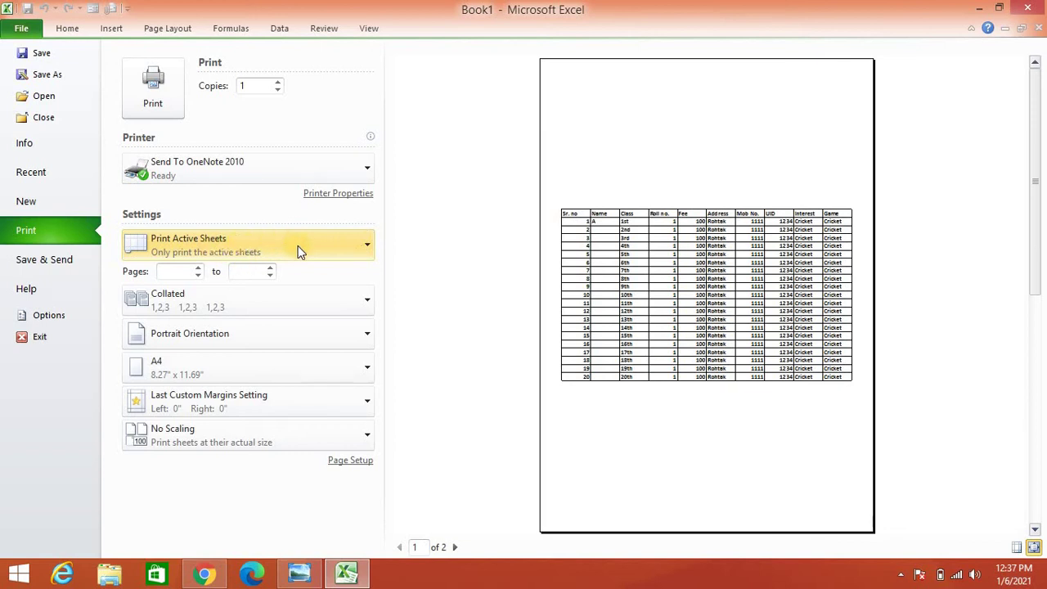
left_click(355, 251)
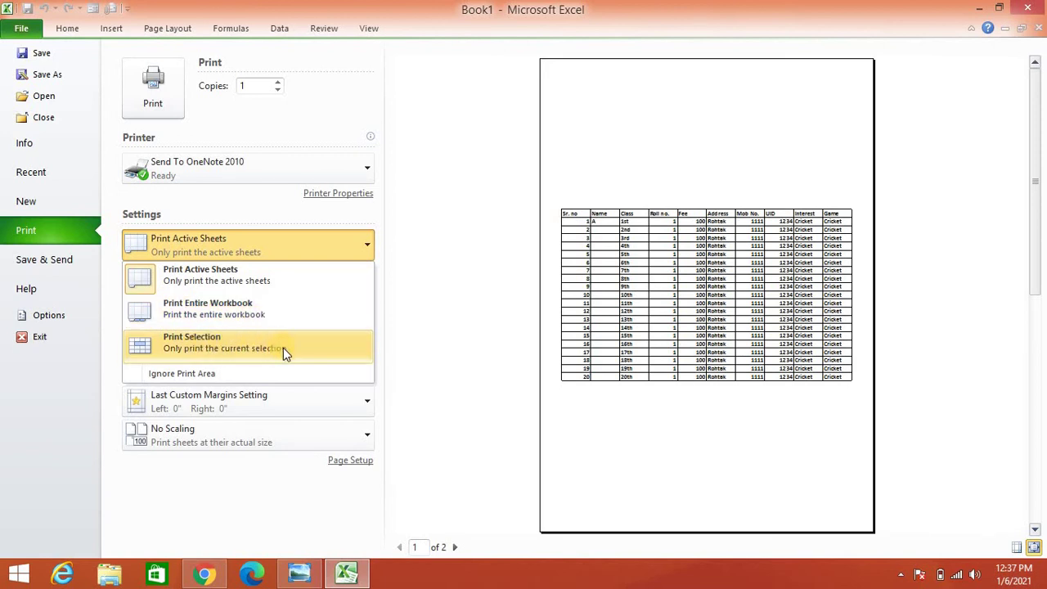
left_click(215, 348)
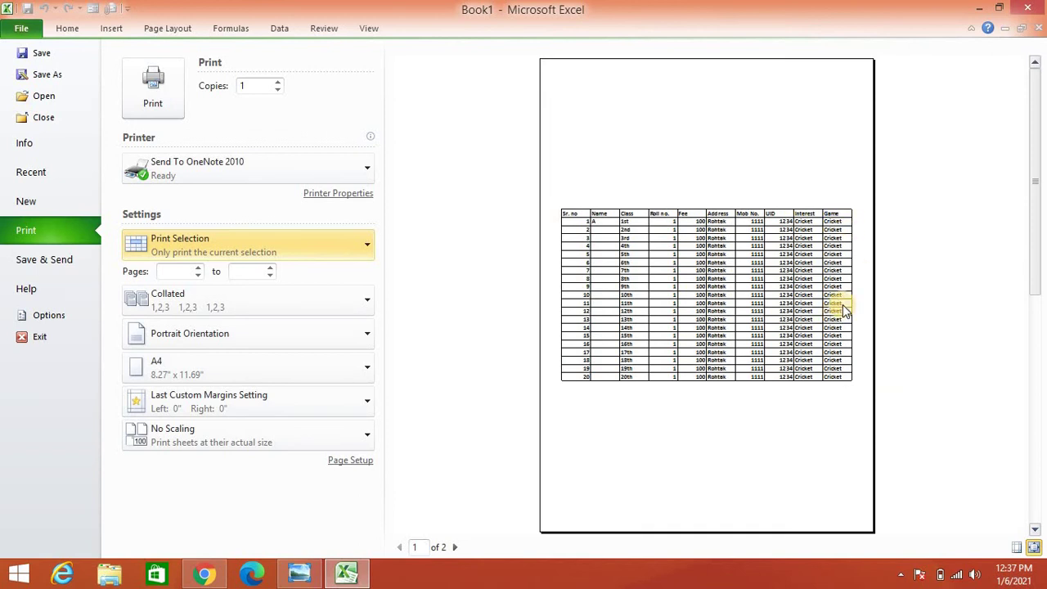
left_click(286, 335)
left_click(275, 400)
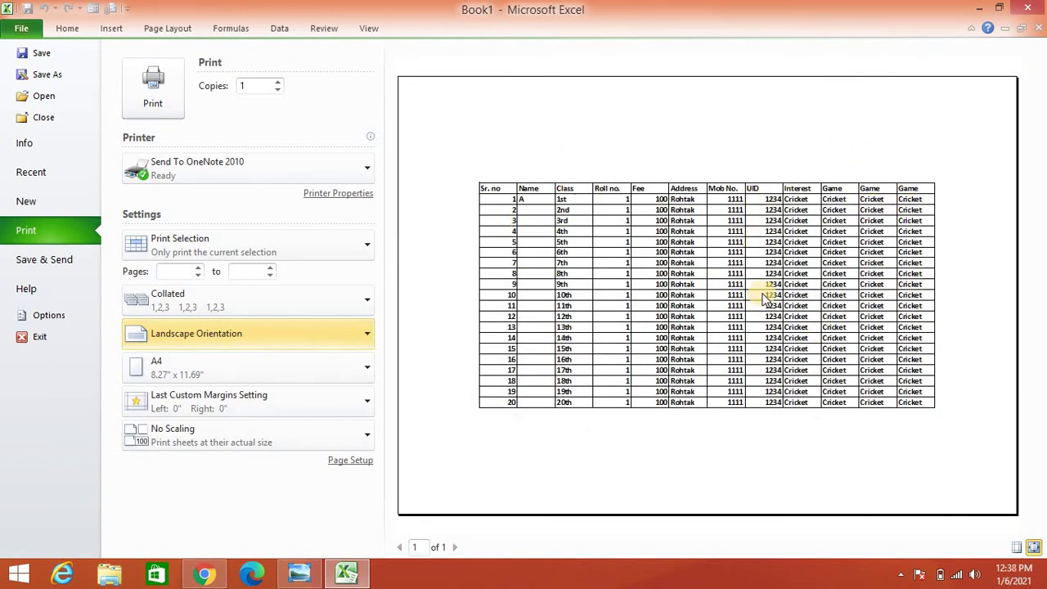
- Review the print range options, including a return to the worksheet and back to the print settings
left_click(268, 240)
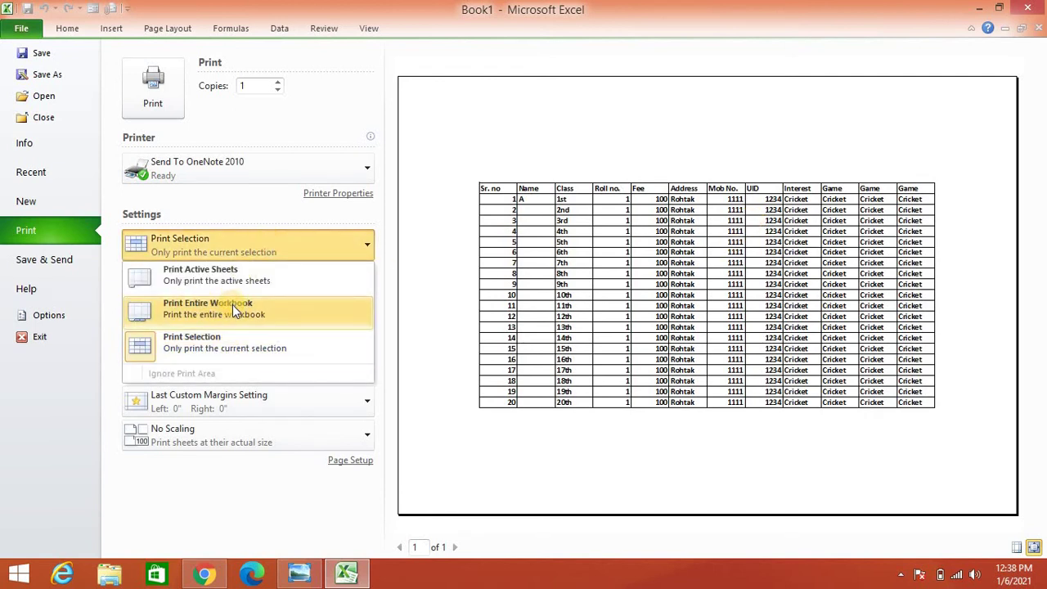
left_click(67, 29)
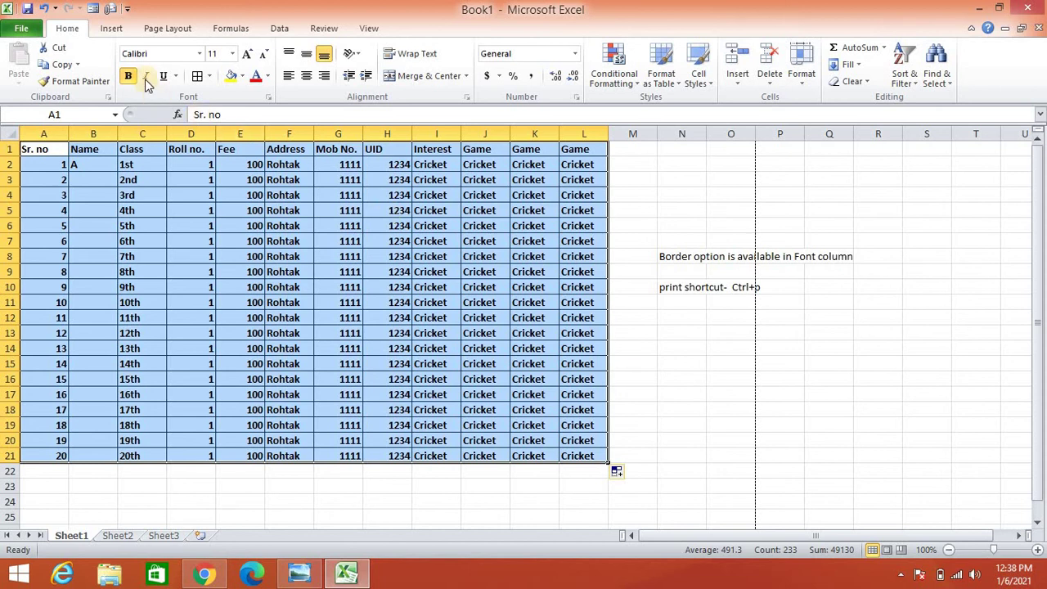
left_click(32, 30)
left_click(45, 232)
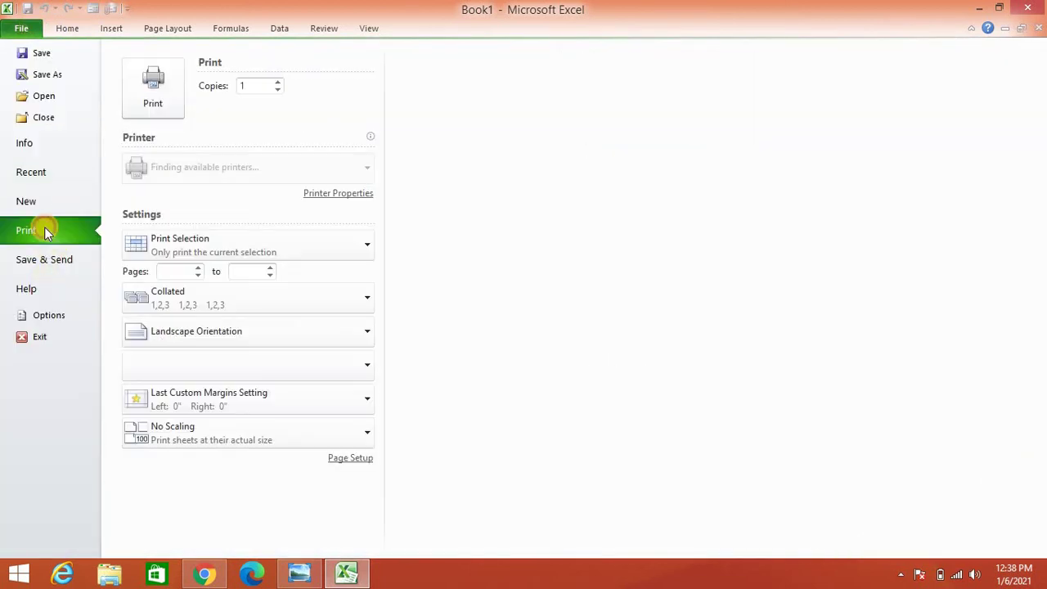
left_click(295, 243)
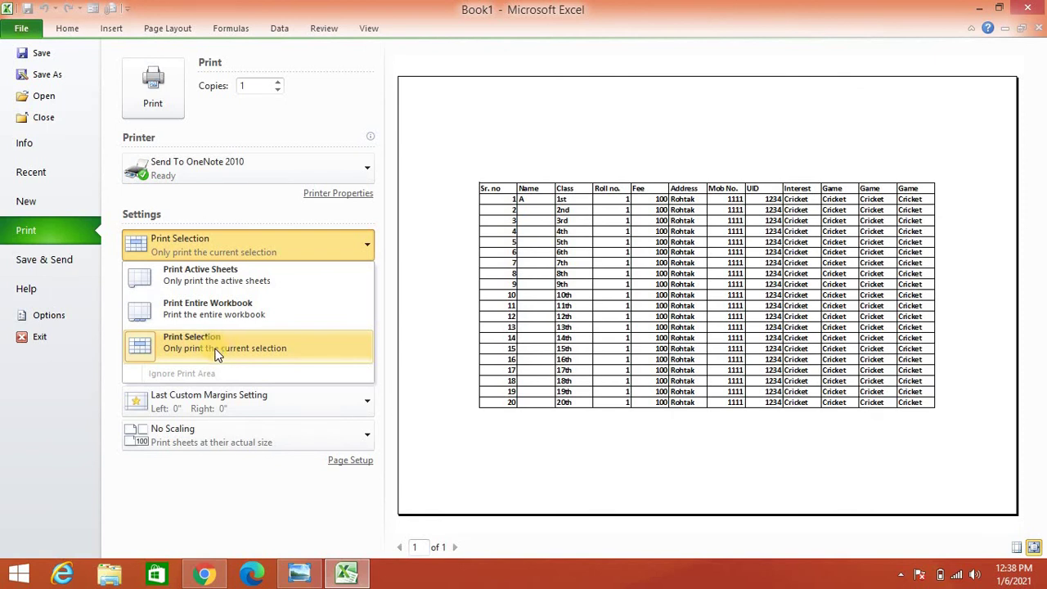
left_click(453, 318)
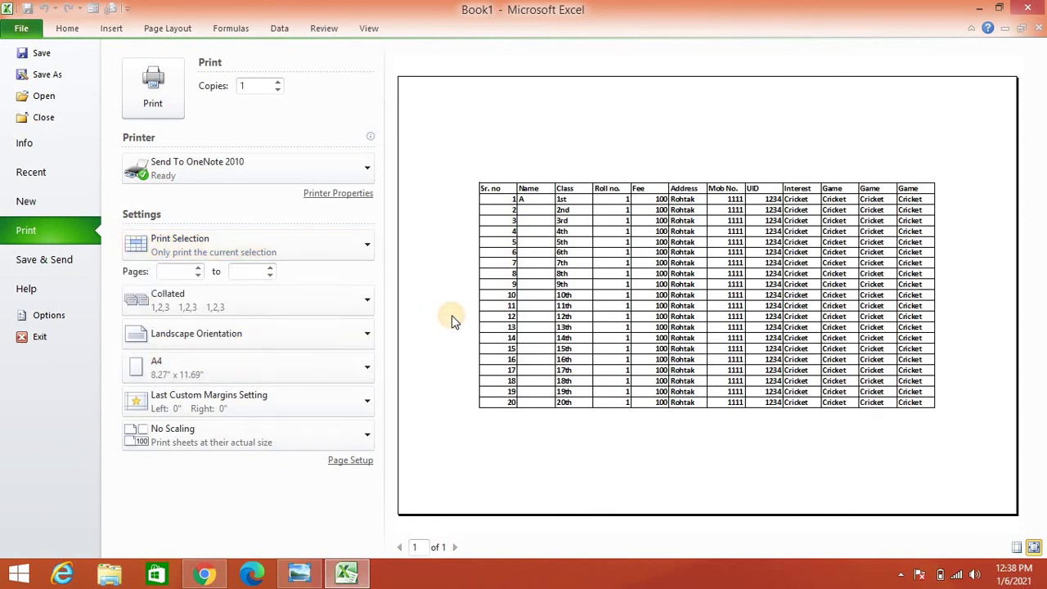
- Set the pages to print from 2 to 2 and return to the worksheet
left_click(199, 268)
left_click(270, 268)
left_click(269, 268)
left_click(269, 267)
left_click(271, 275)
left_click(272, 275)
left_click(272, 275)
left_click(200, 268)
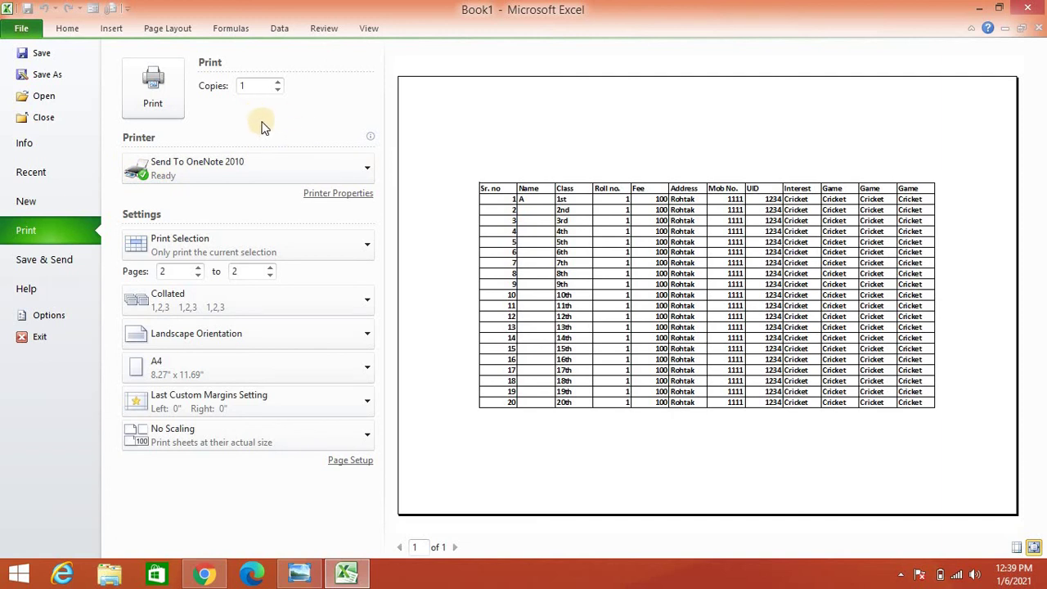
left_click(72, 28)
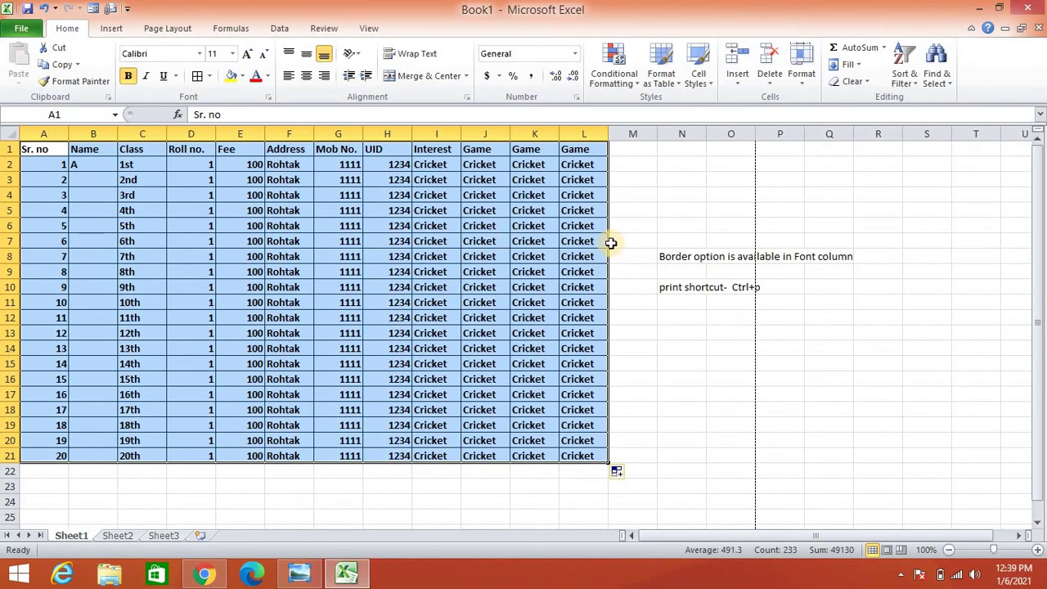
left_click(636, 288)
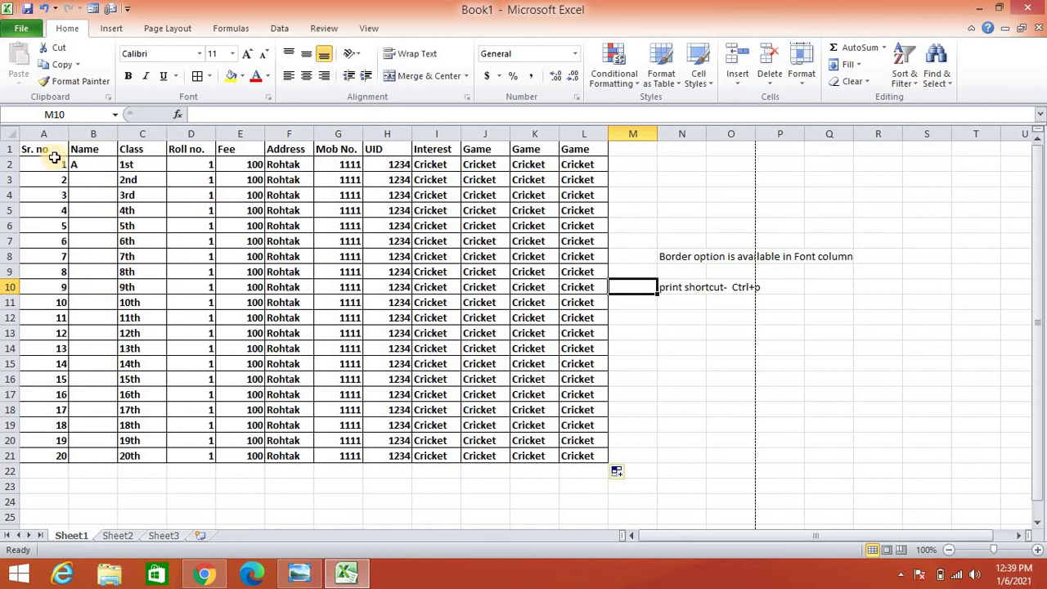
left_click_drag(54, 158, 592, 450)
left_click(638, 426)
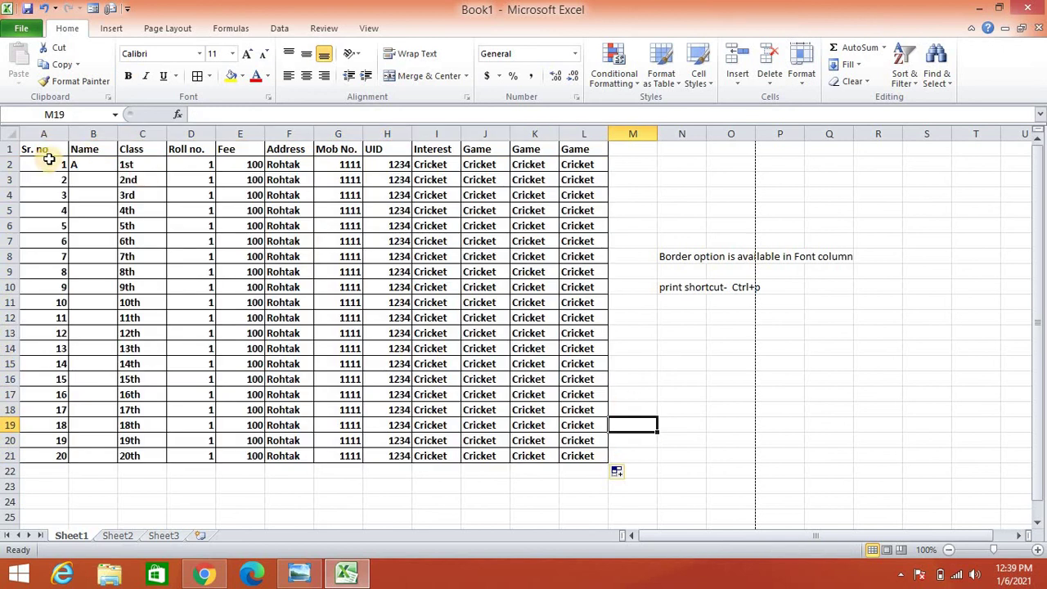
left_click(646, 239)
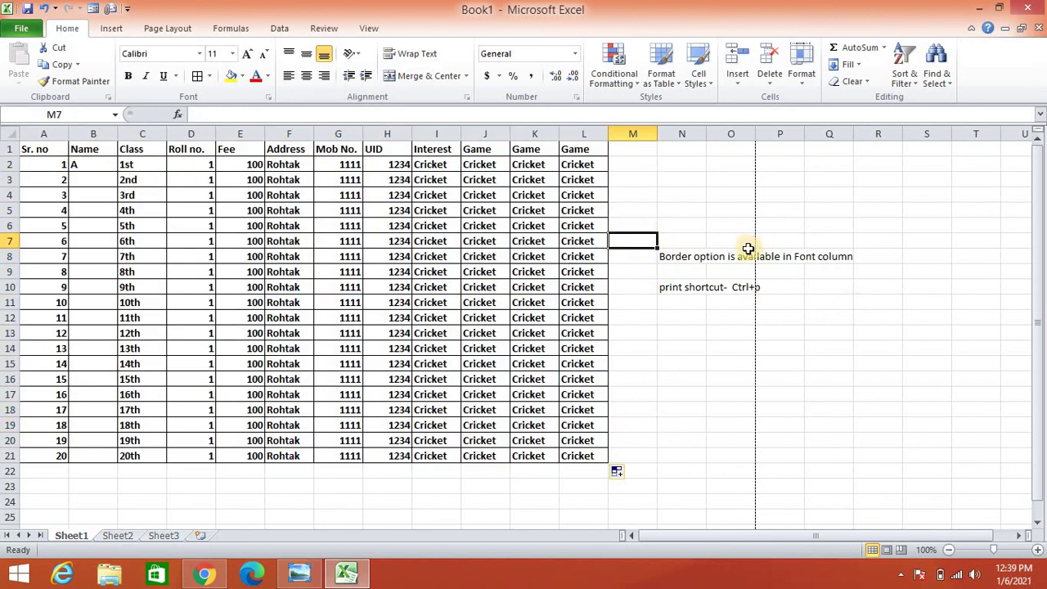
left_click(814, 328)
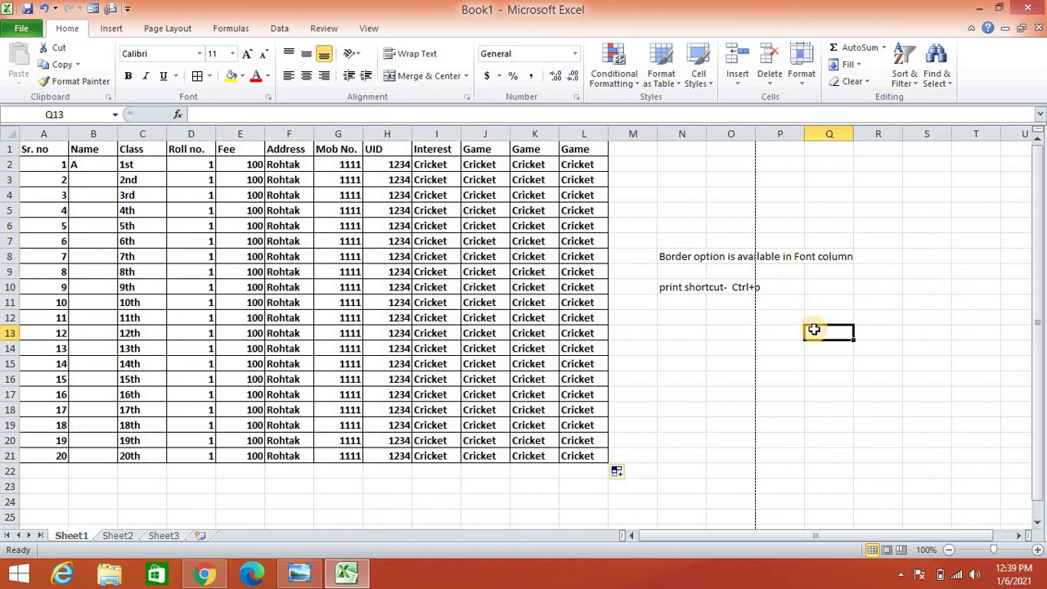